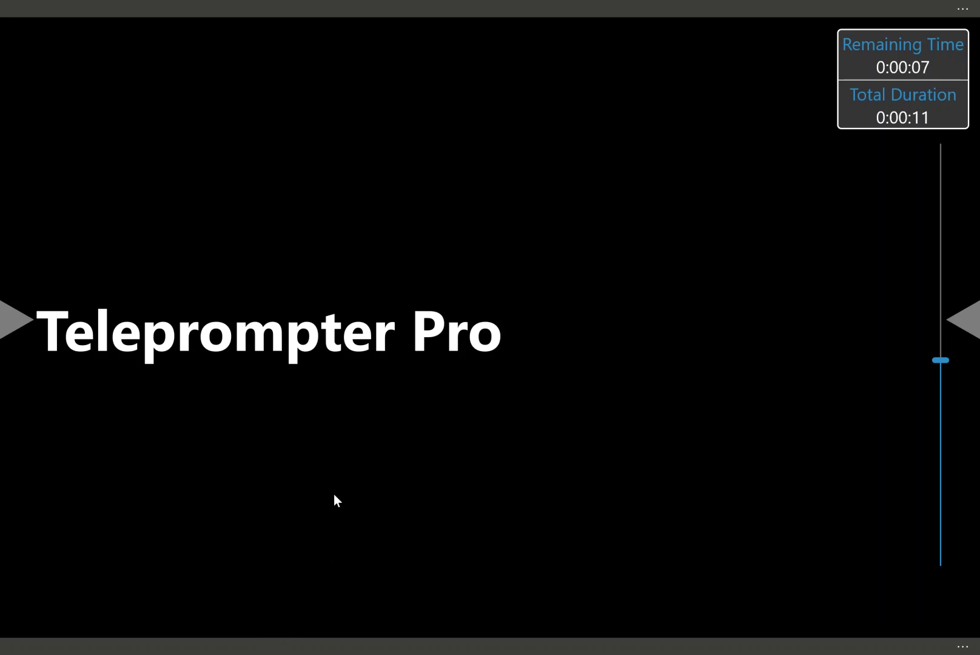
# Step: Try the blue, yellow and white colour schemes on the prompter display and restore the white-on-black scheme
pyautogui.click(222, 4)
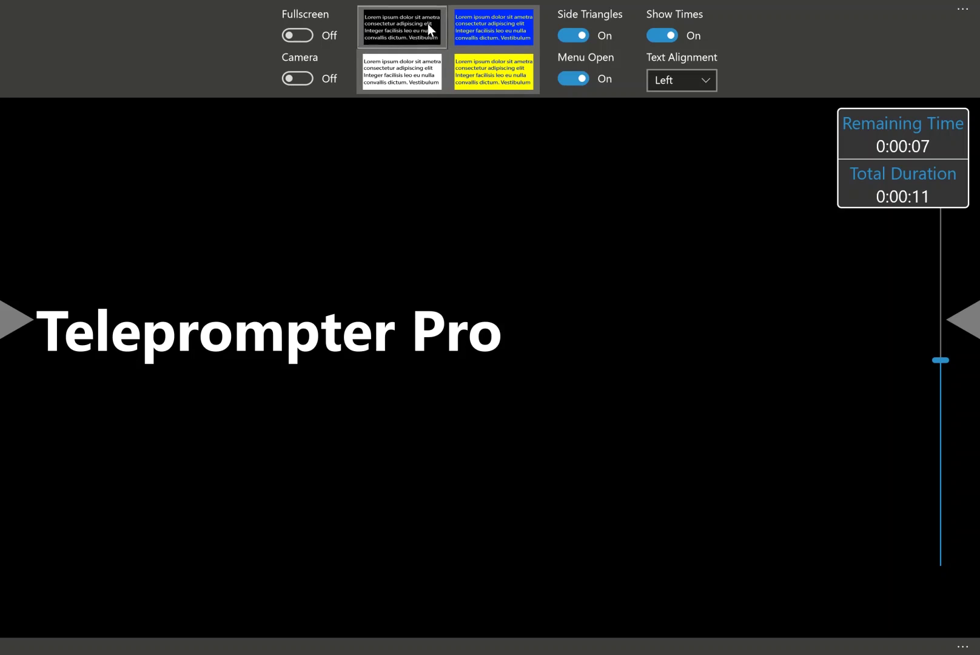
pyautogui.click(464, 23)
pyautogui.click(475, 77)
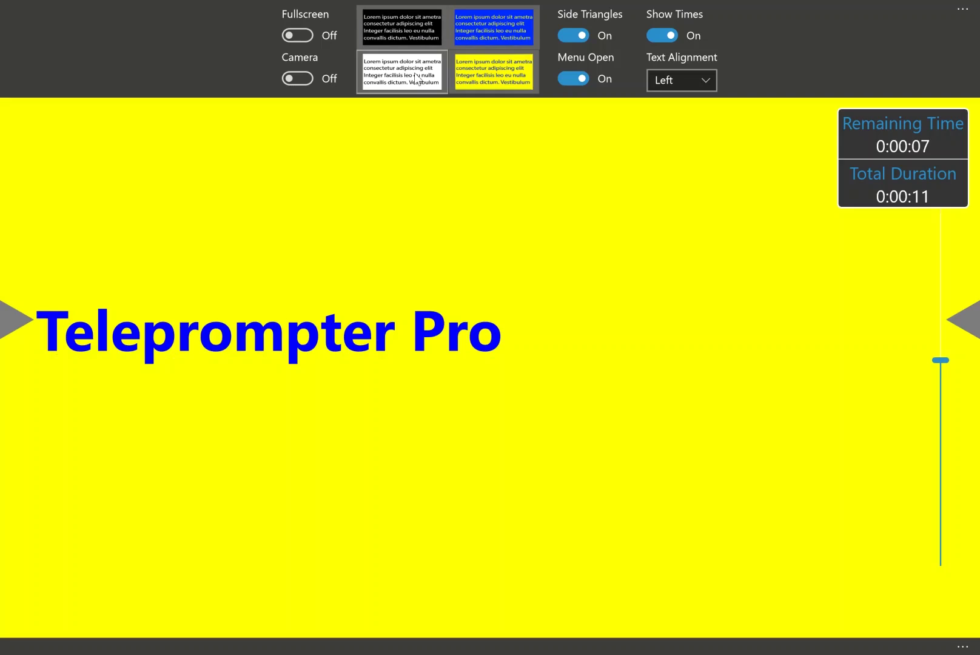
pyautogui.click(406, 73)
pyautogui.click(410, 34)
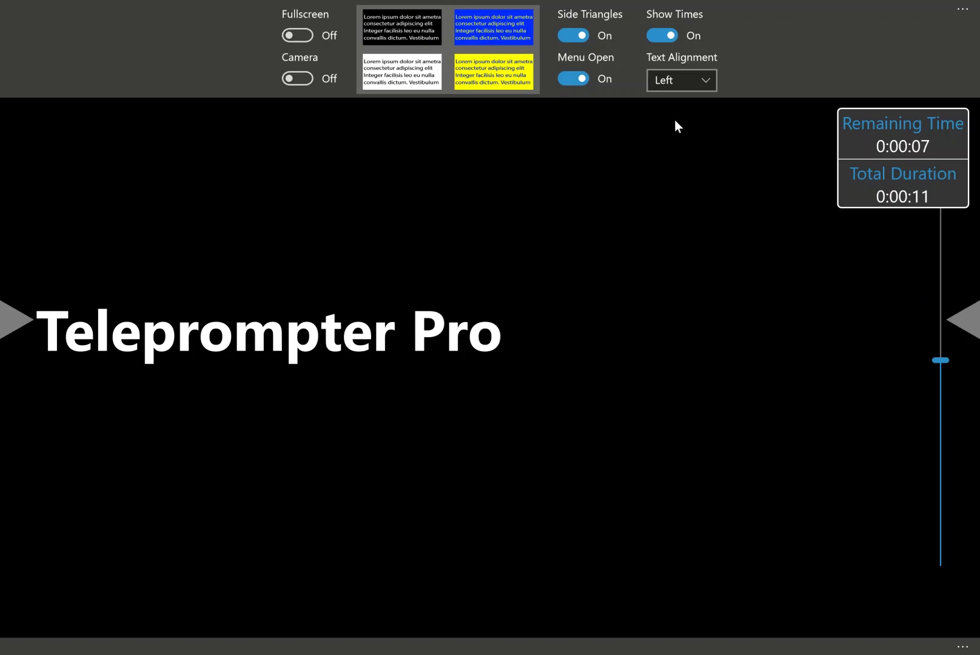
# Step: Toggle the side triangles off and on twice, leaving them switched on
pyautogui.click(578, 38)
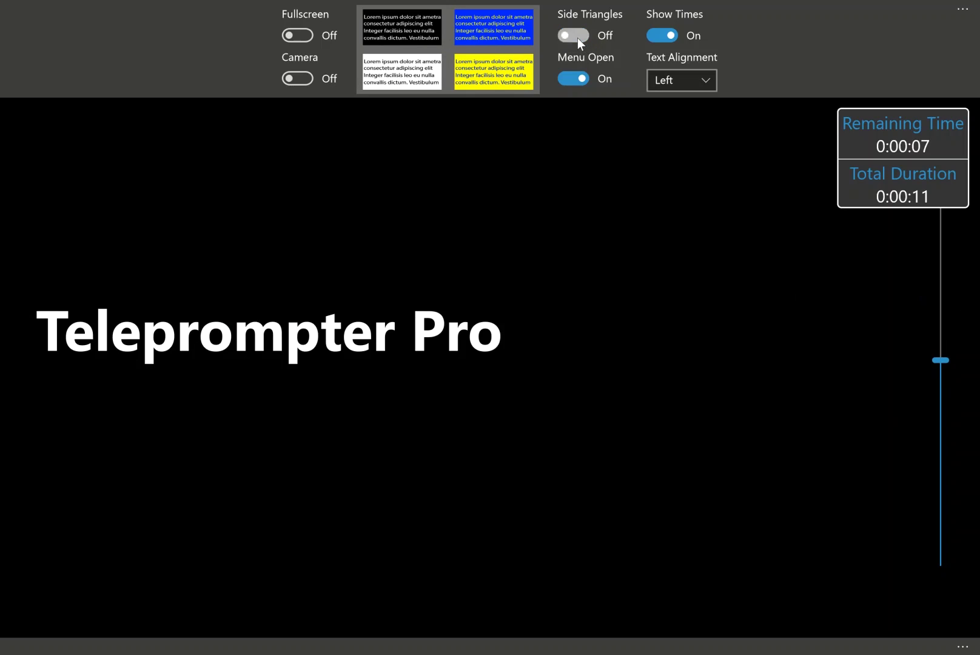
pyautogui.click(578, 37)
pyautogui.click(577, 37)
pyautogui.click(578, 38)
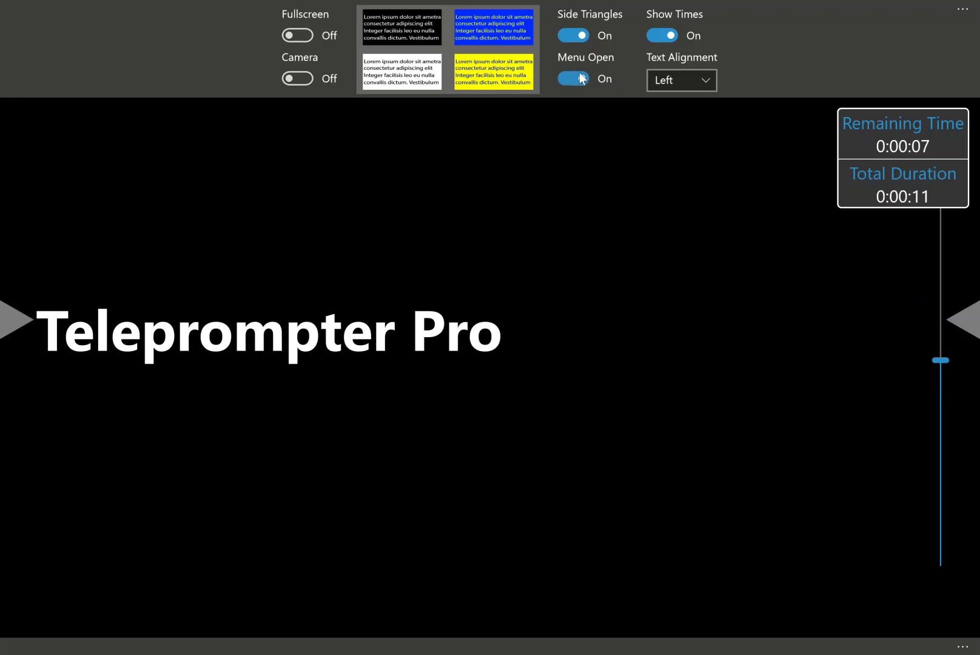
# Step: Expand the playback controls and switch the time display off and back on
pyautogui.click(390, 652)
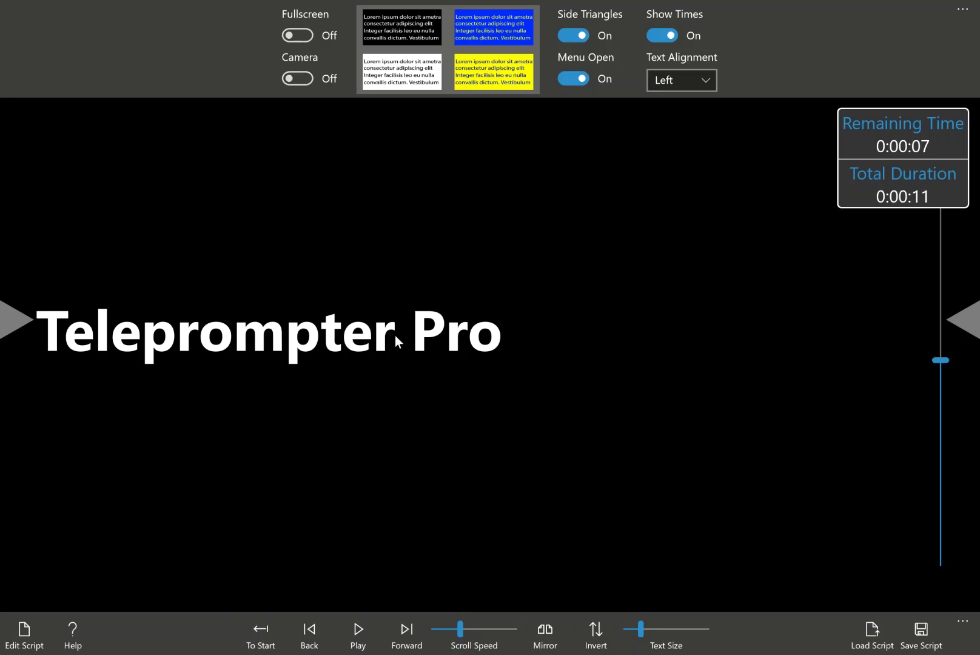
pyautogui.click(665, 37)
pyautogui.click(666, 37)
# Step: Try centre and right alignment for the script text and set the alignment back to left
pyautogui.click(705, 83)
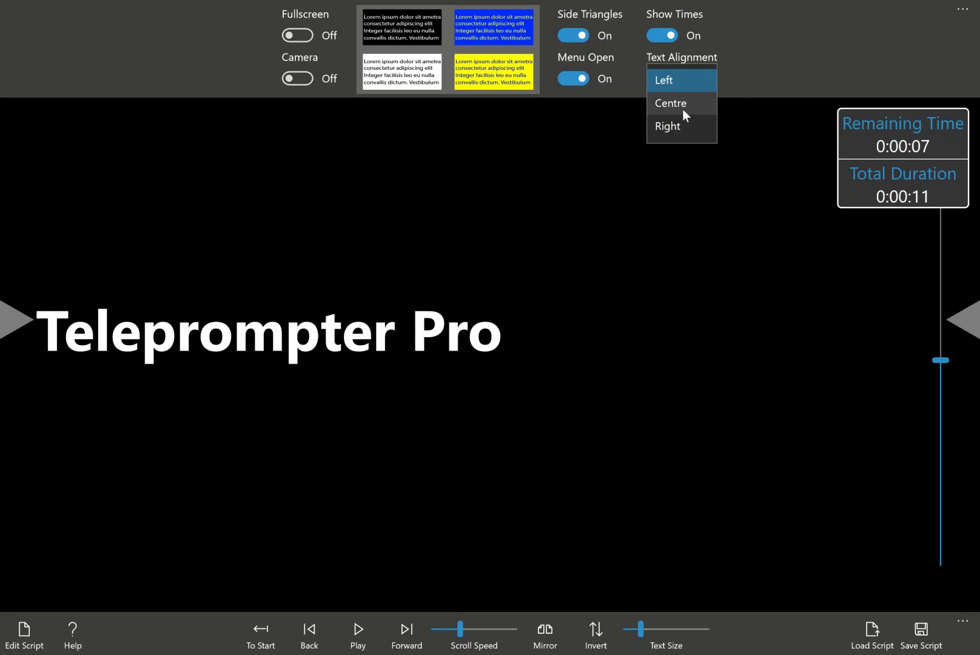
pyautogui.click(682, 109)
pyautogui.click(686, 88)
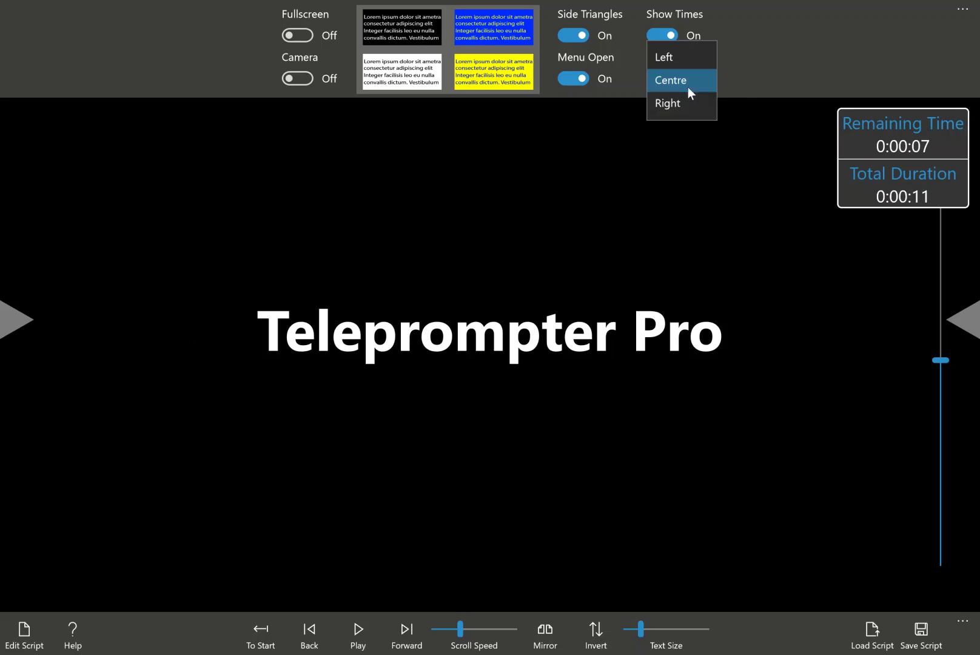
pyautogui.click(668, 111)
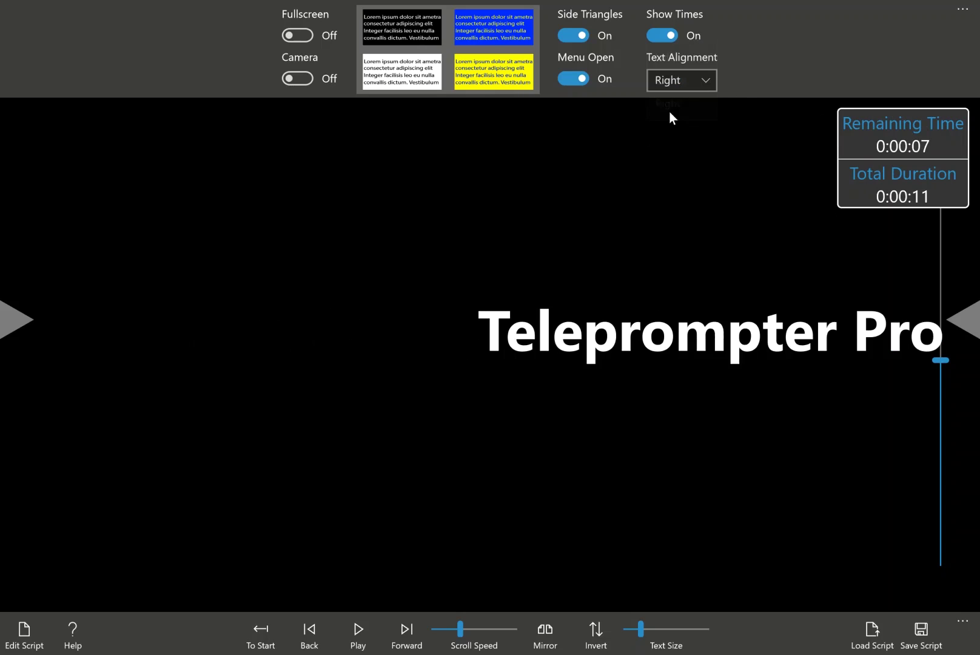
pyautogui.click(701, 75)
pyautogui.click(674, 33)
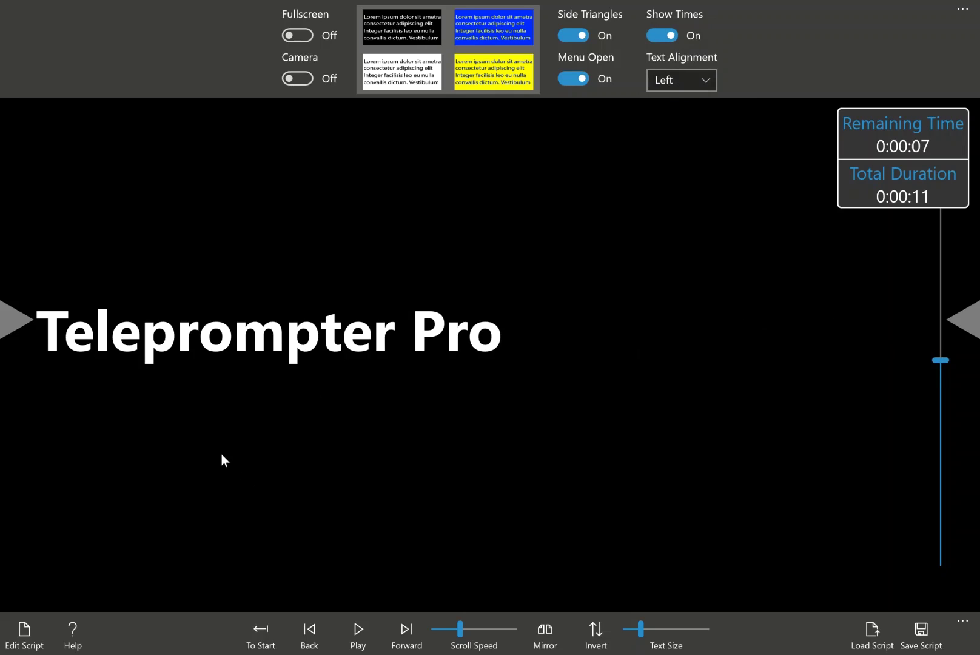
# Step: Add the line "Hello this is a demo" below the existing script text and close the script editor
pyautogui.click(24, 634)
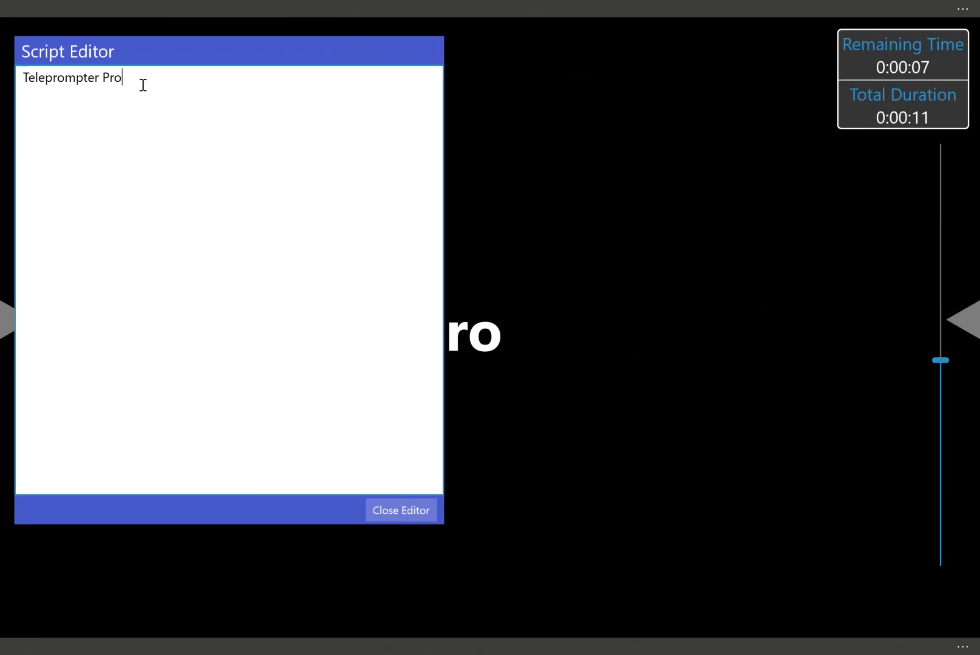
pyautogui.press('Return')
pyautogui.write('Hello this is a demo')
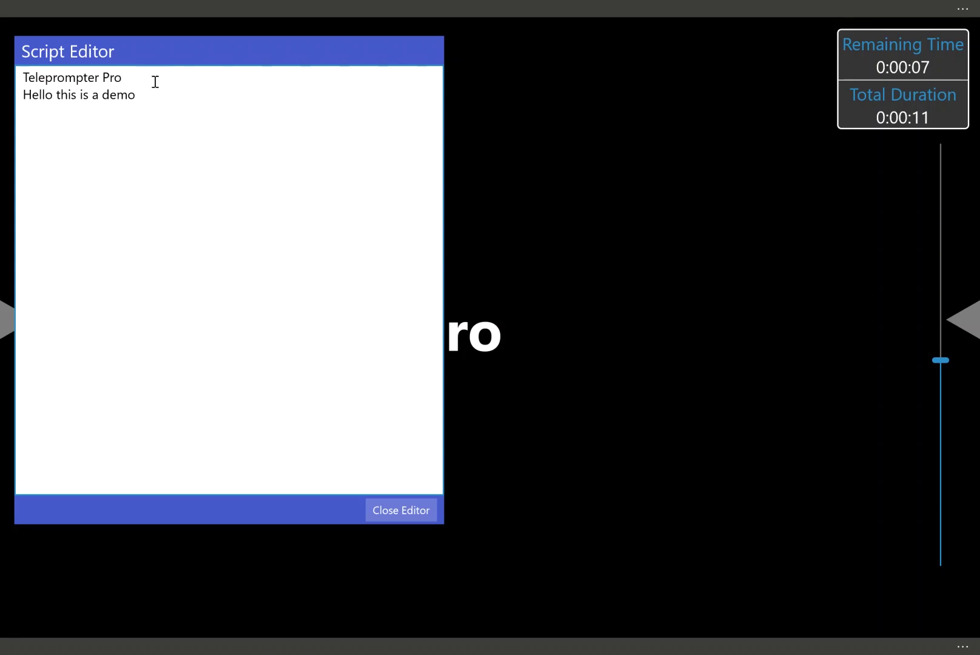
pyautogui.click(396, 509)
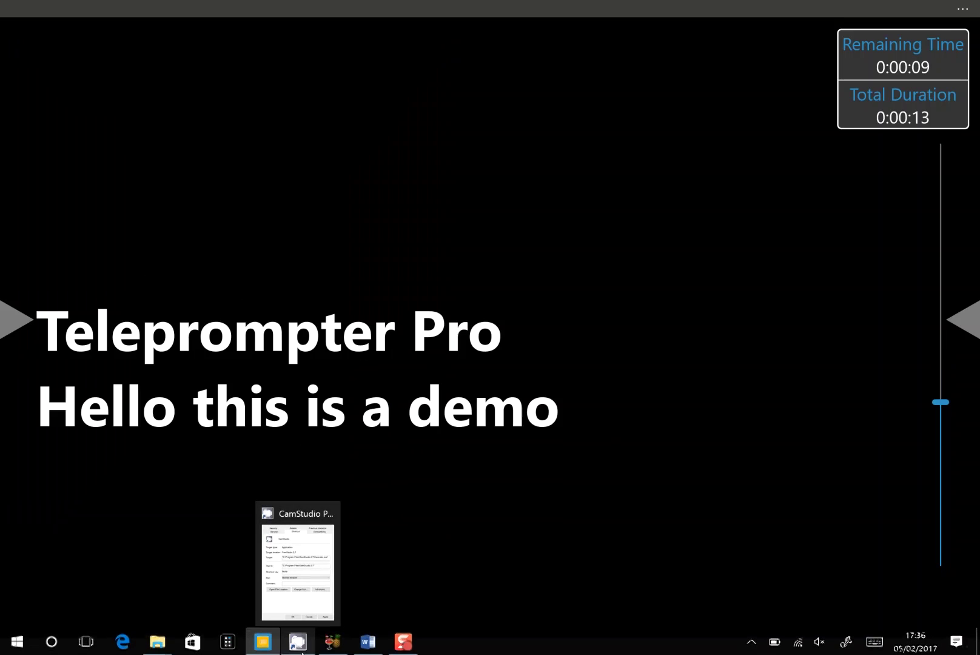
# Step: Switch to Word and copy the entire text of teleprompter pro.docx
pyautogui.click(368, 641)
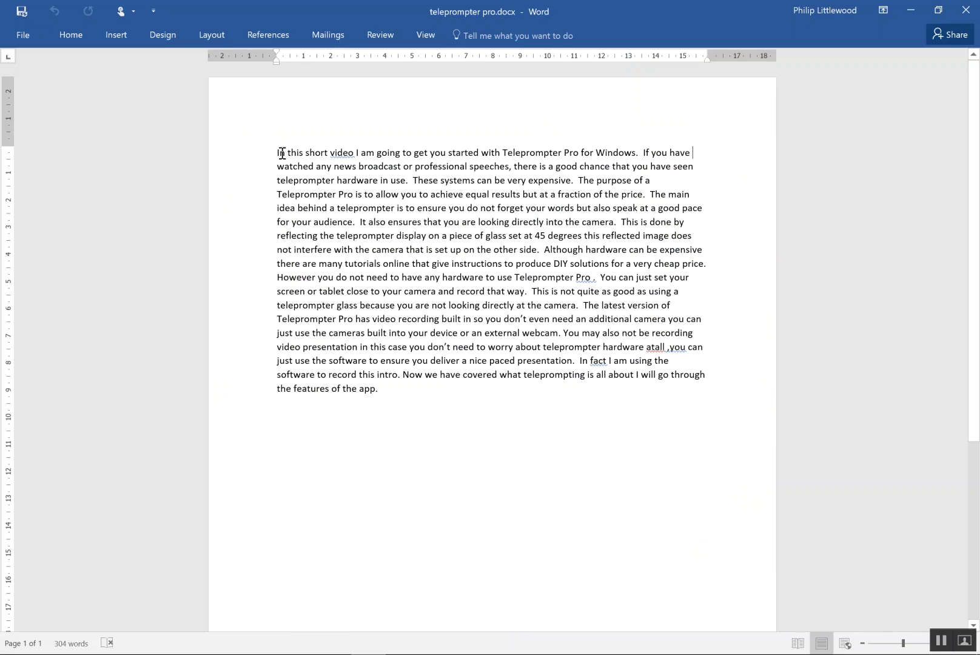
pyautogui.moveTo(277, 152); pyautogui.dragTo(388, 398)
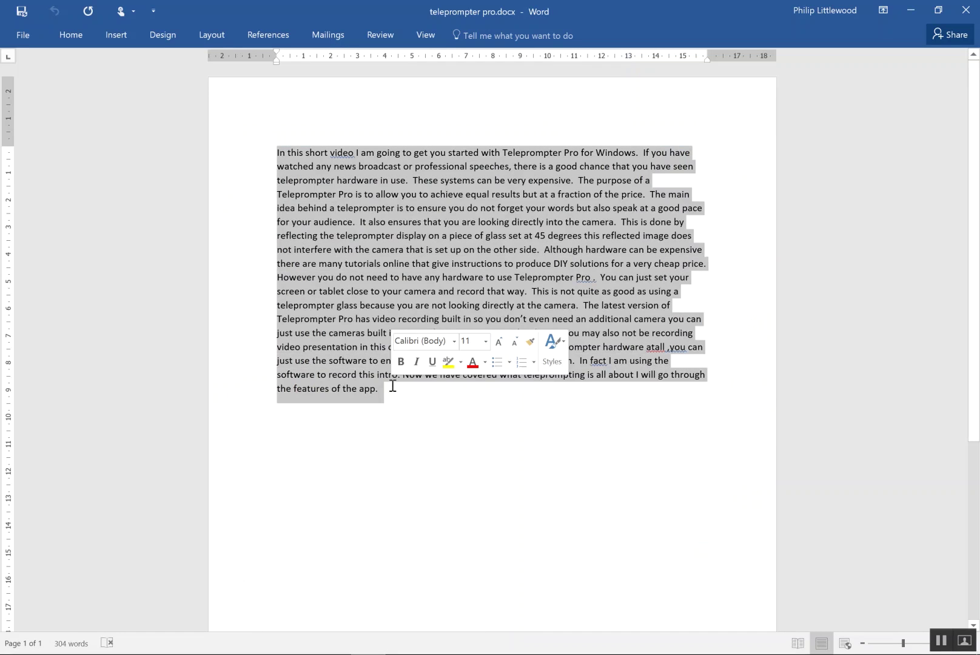
pyautogui.rightClick(355, 299)
pyautogui.click(386, 326)
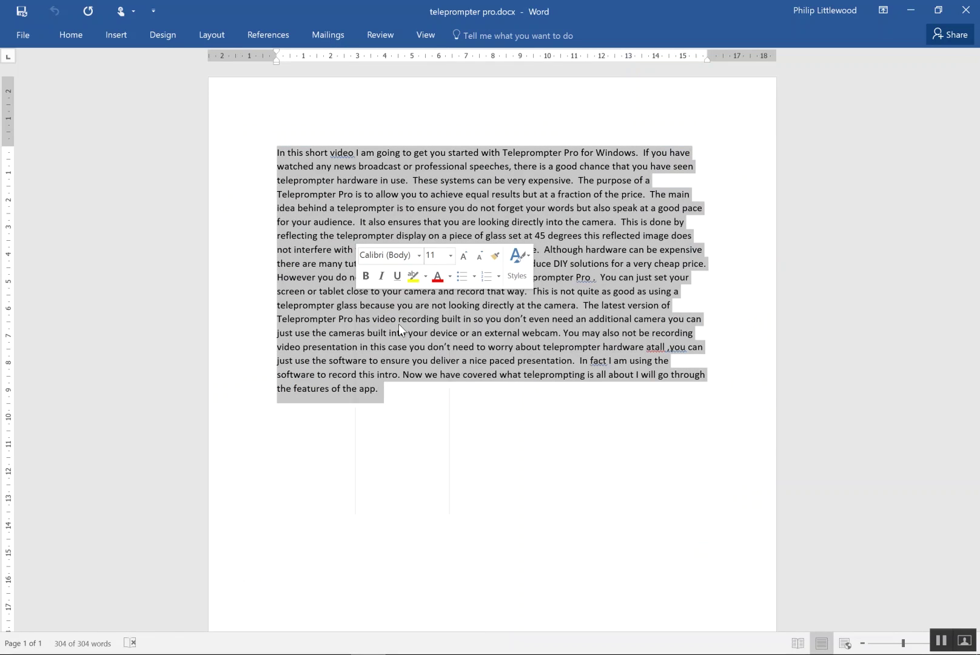
# Step: Switch back to Teleprompter Pro, replace the whole script with the copied Word text and close the script editor
pyautogui.click(256, 640)
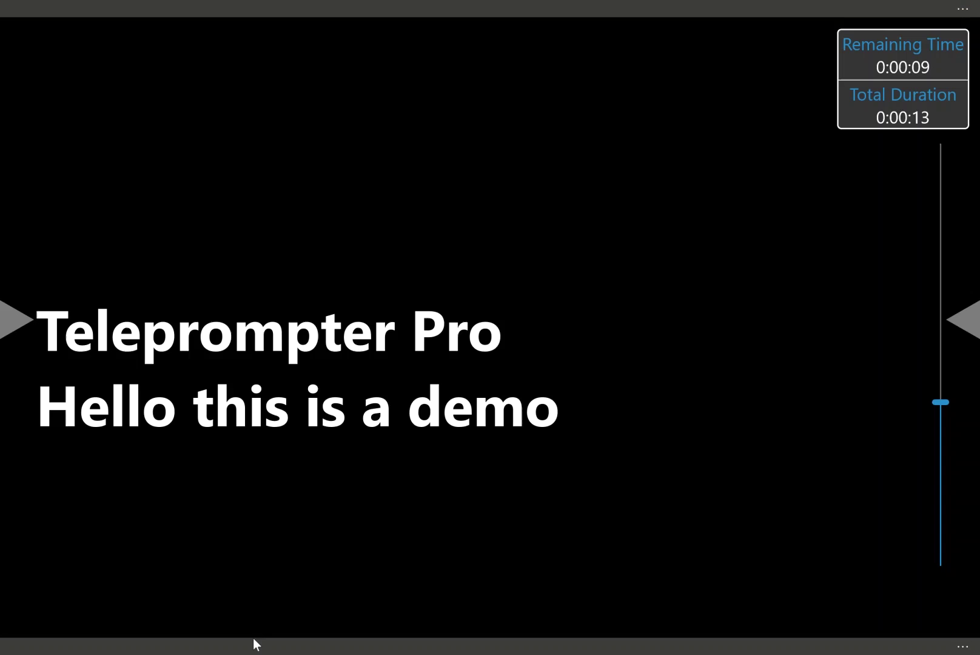
pyautogui.click(22, 637)
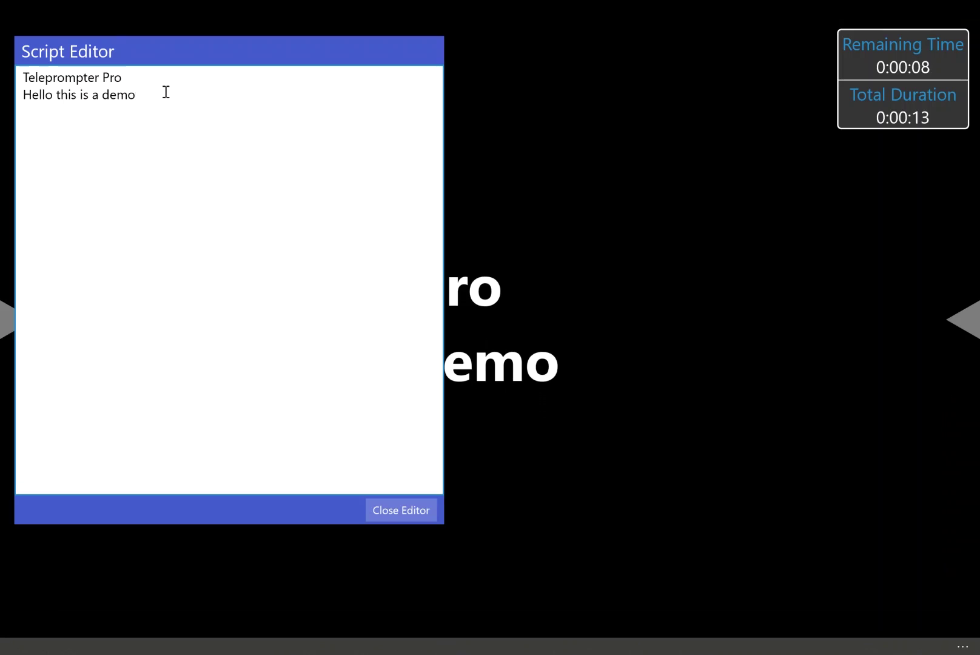
pyautogui.moveTo(164, 91); pyautogui.dragTo(28, 75)
pyautogui.press('BackSpace')
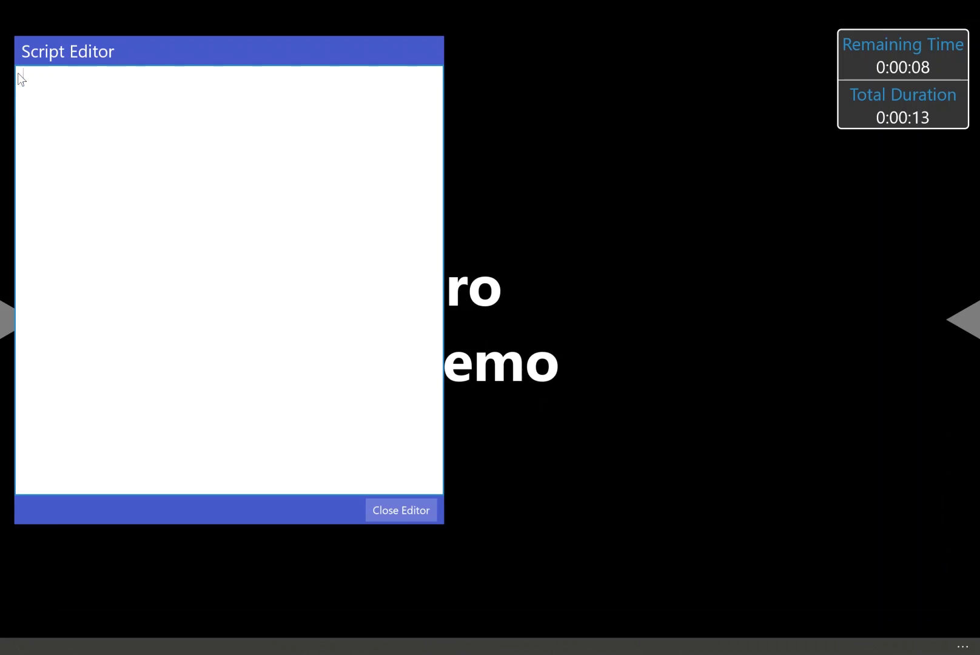
pyautogui.rightClick(40, 89)
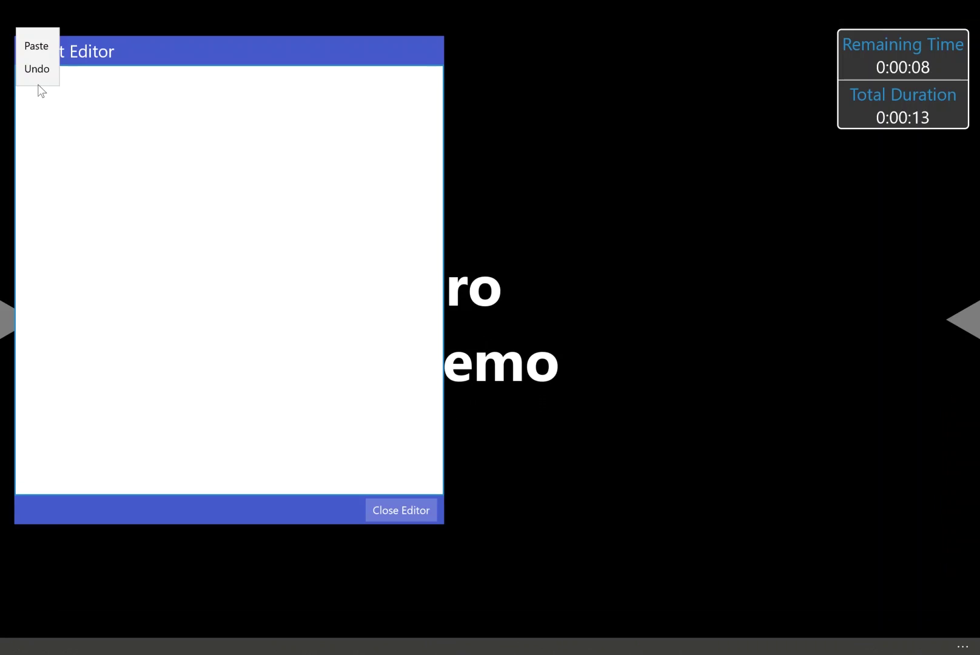
pyautogui.click(37, 46)
pyautogui.click(409, 517)
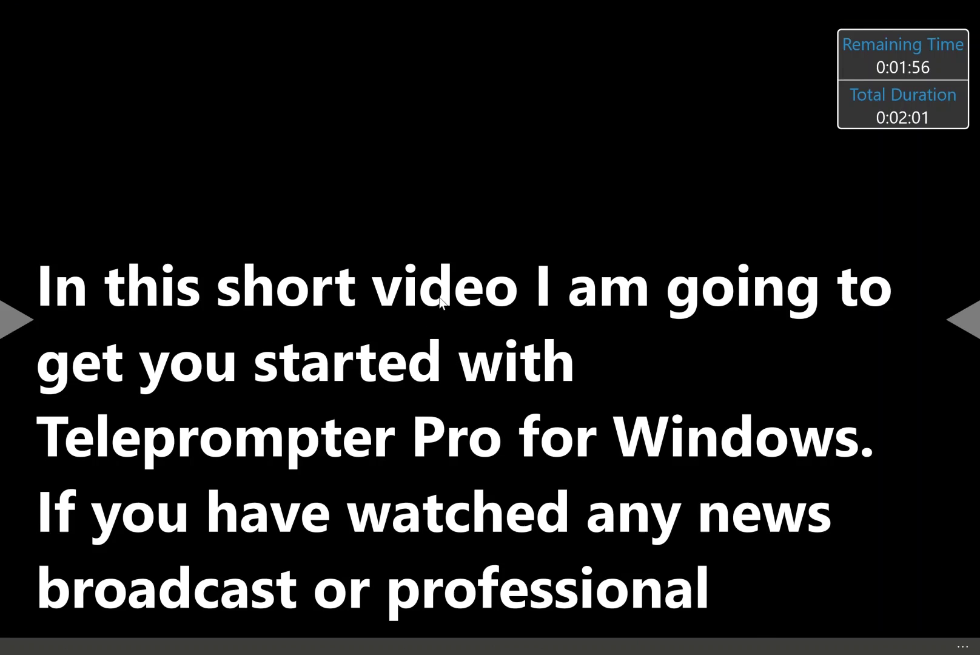
# Step: Examine the help screen's control overview and written instructions, and return to the prompter
pyautogui.moveTo(755, 649)
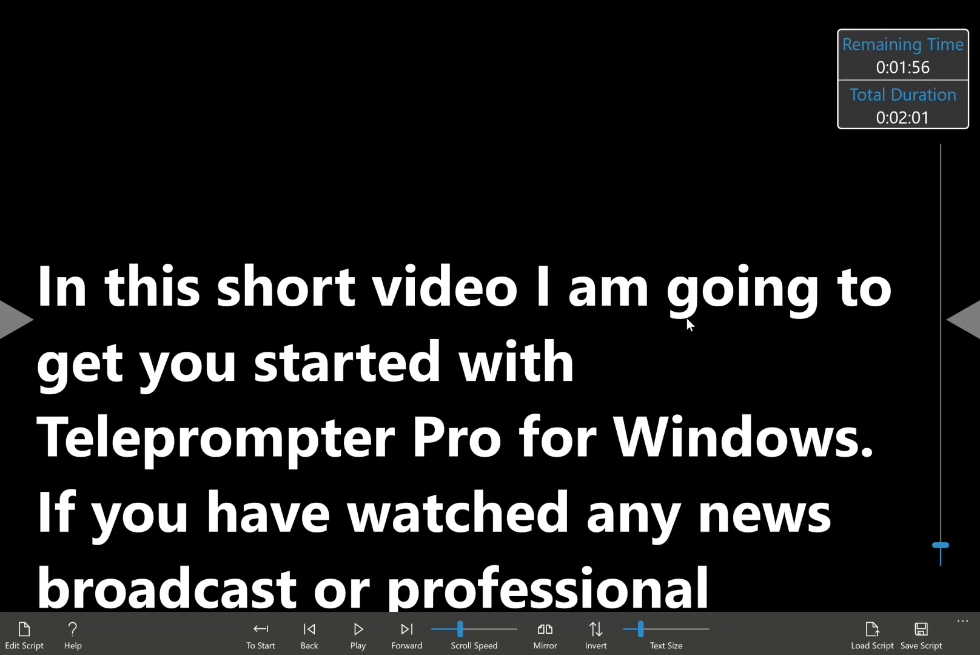
pyautogui.click(68, 637)
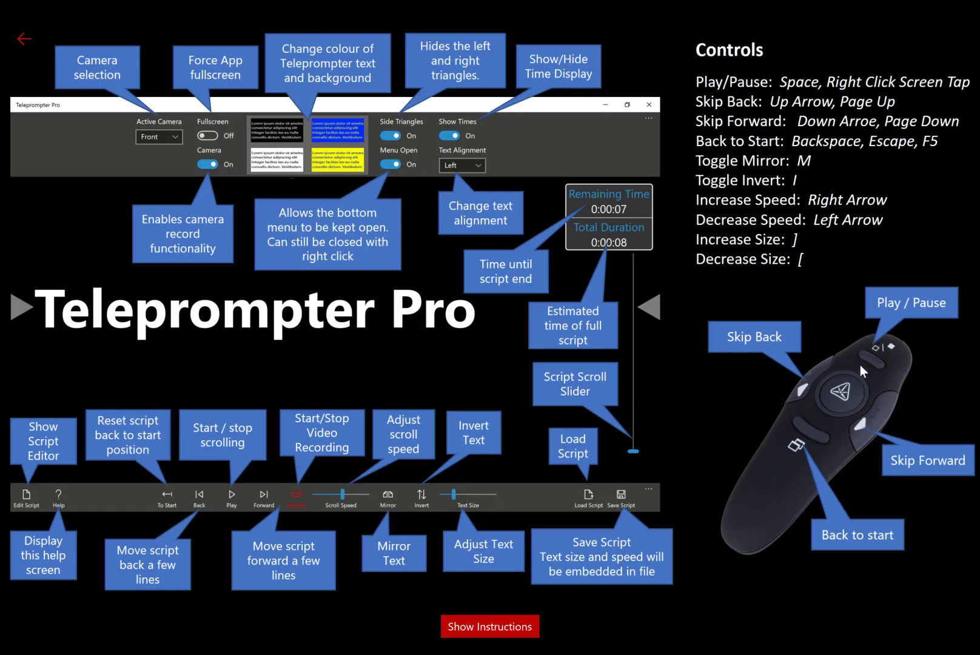
pyautogui.click(490, 626)
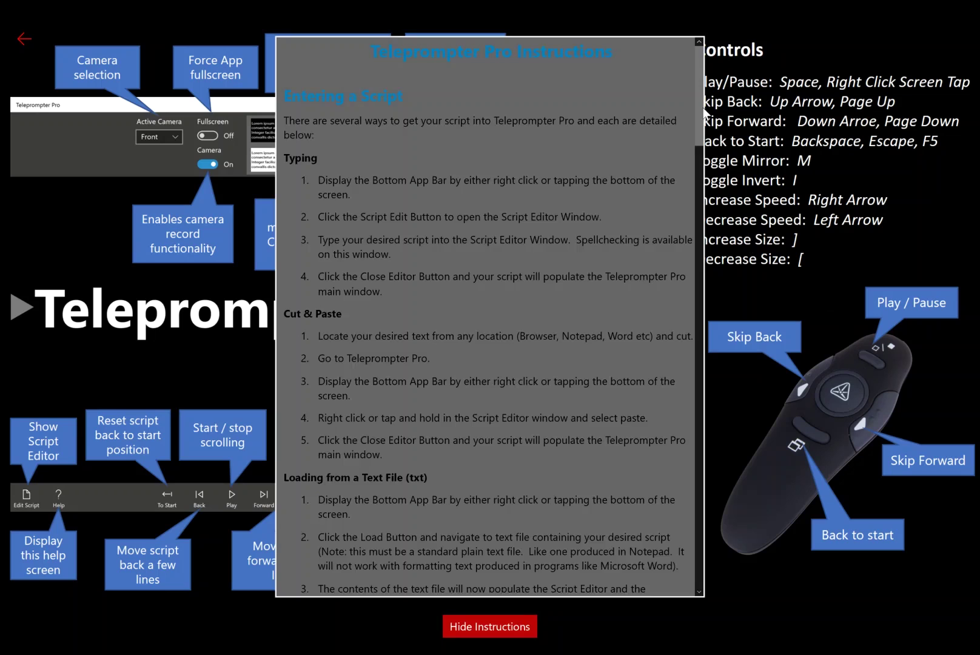
pyautogui.scroll(-15, 695, 147)
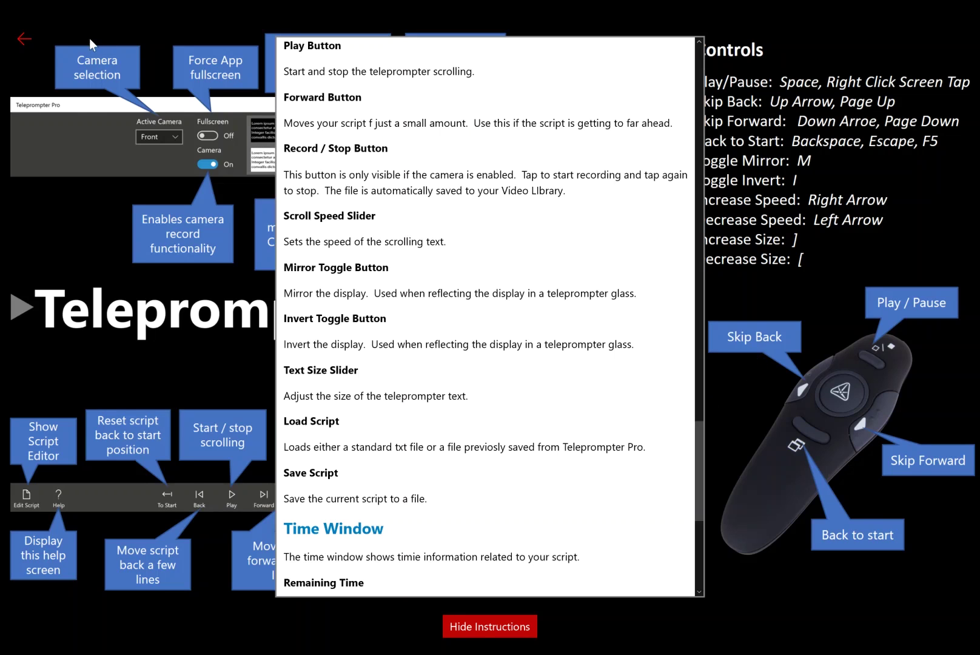
pyautogui.click(31, 40)
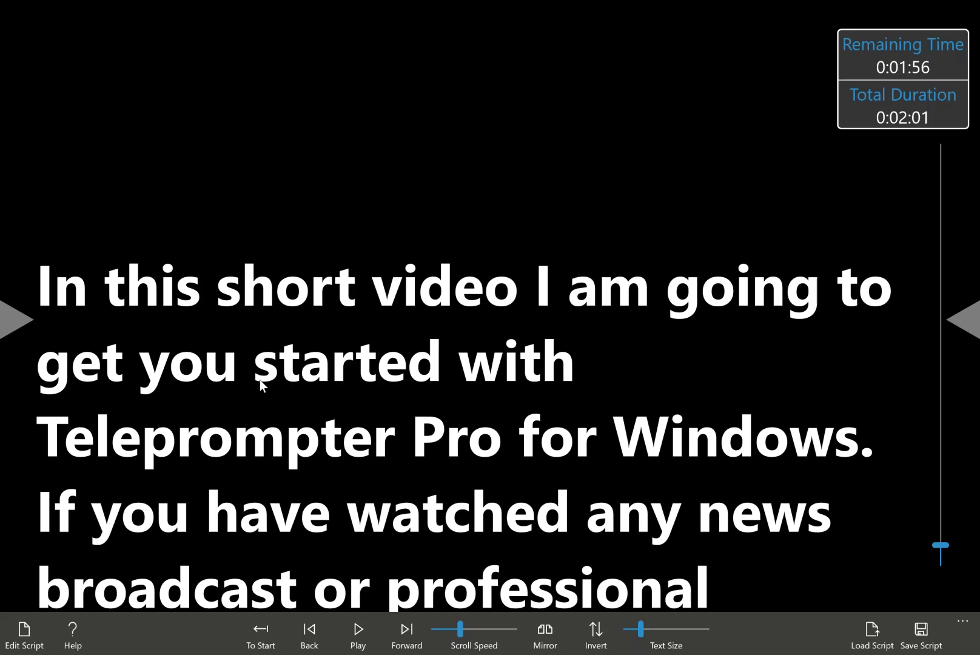
# Step: Reset the script to its start position and start it scrolling
pyautogui.click(259, 635)
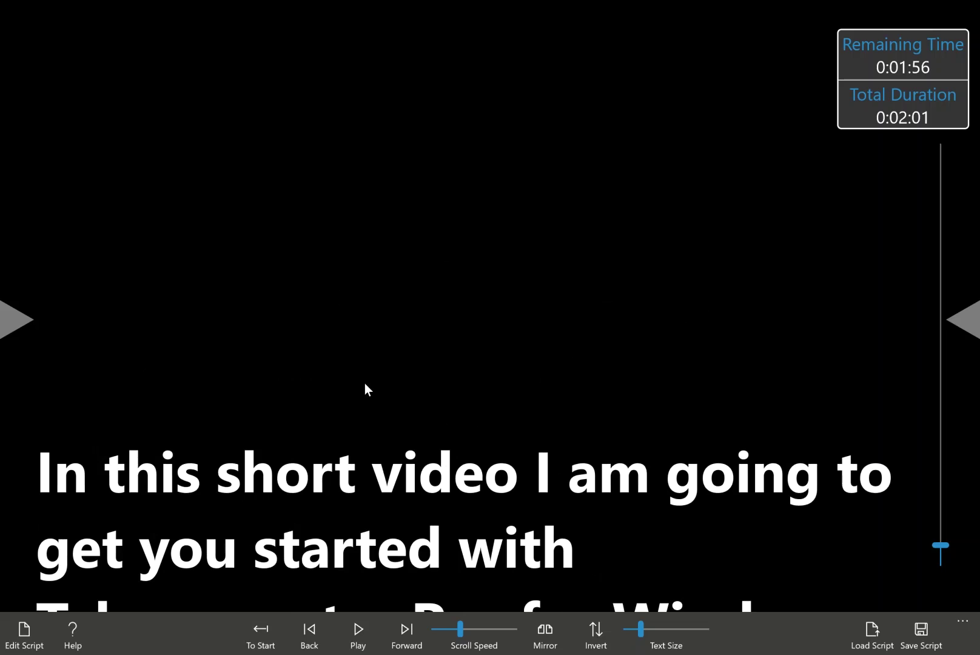
pyautogui.click(357, 636)
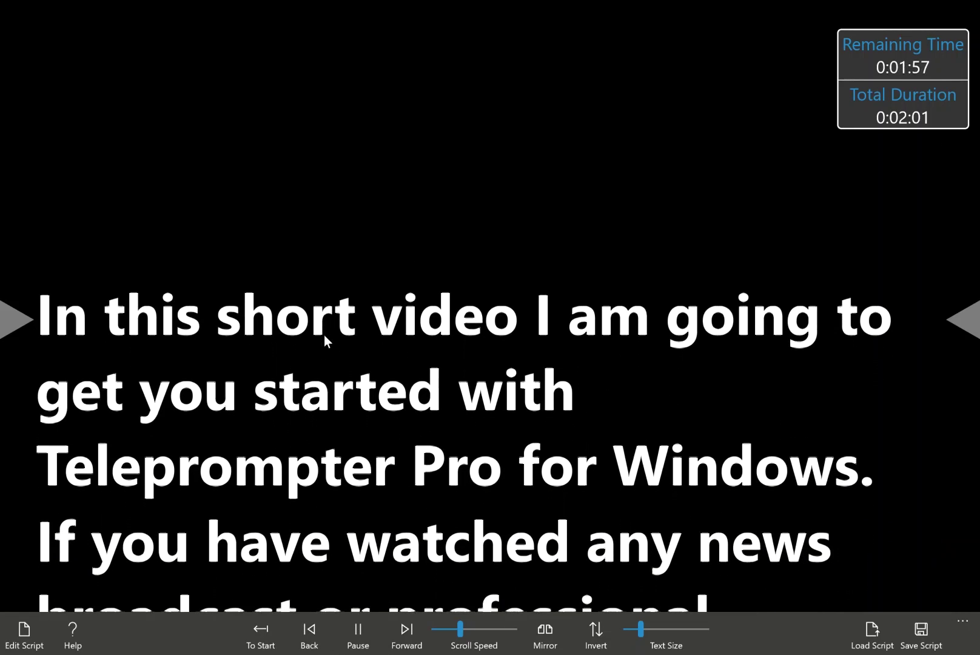
# Step: Skip the scrolling script back a few lines, forward, and back again
pyautogui.click(311, 629)
pyautogui.click(311, 629)
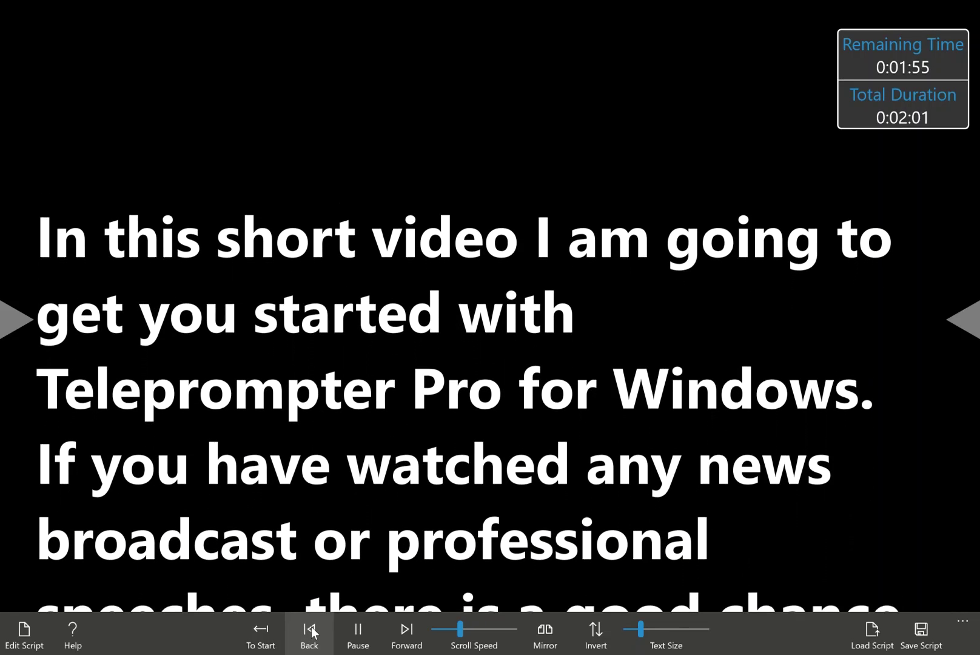
pyautogui.click(311, 629)
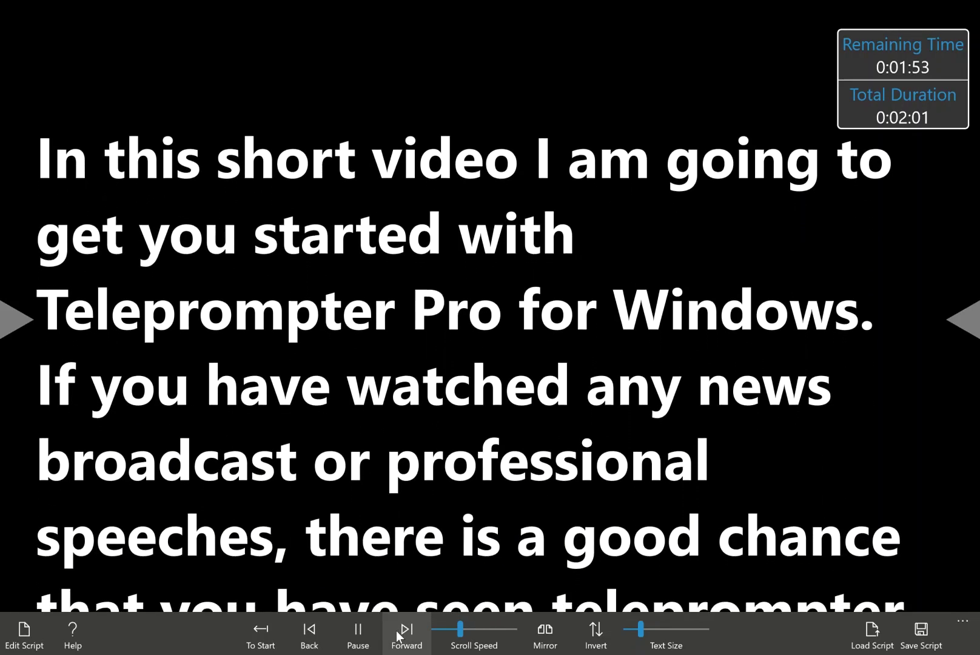
pyautogui.click(397, 632)
pyautogui.click(397, 632)
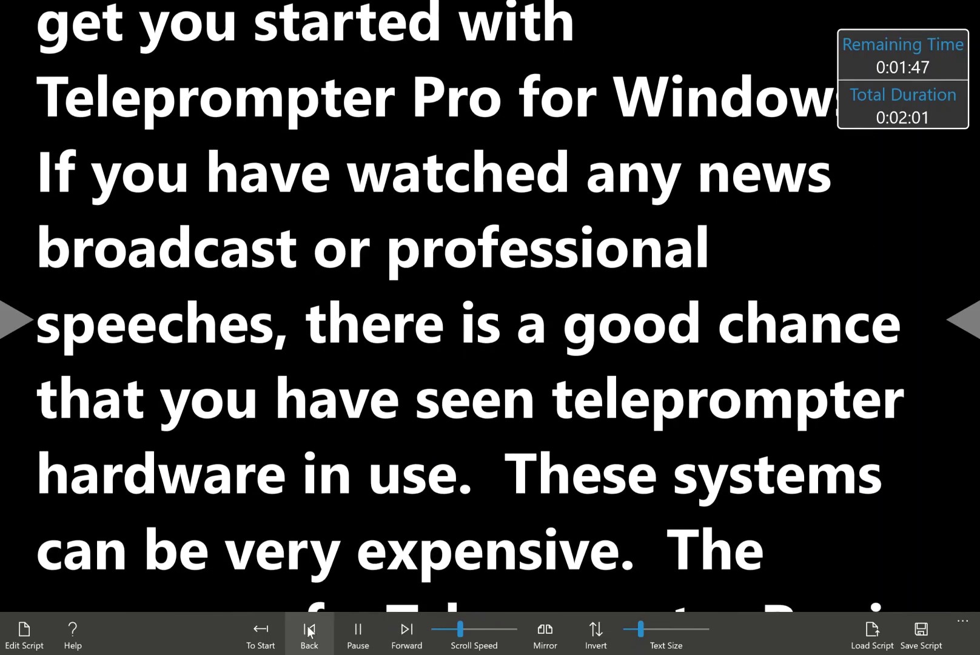
pyautogui.click(303, 630)
pyautogui.click(303, 631)
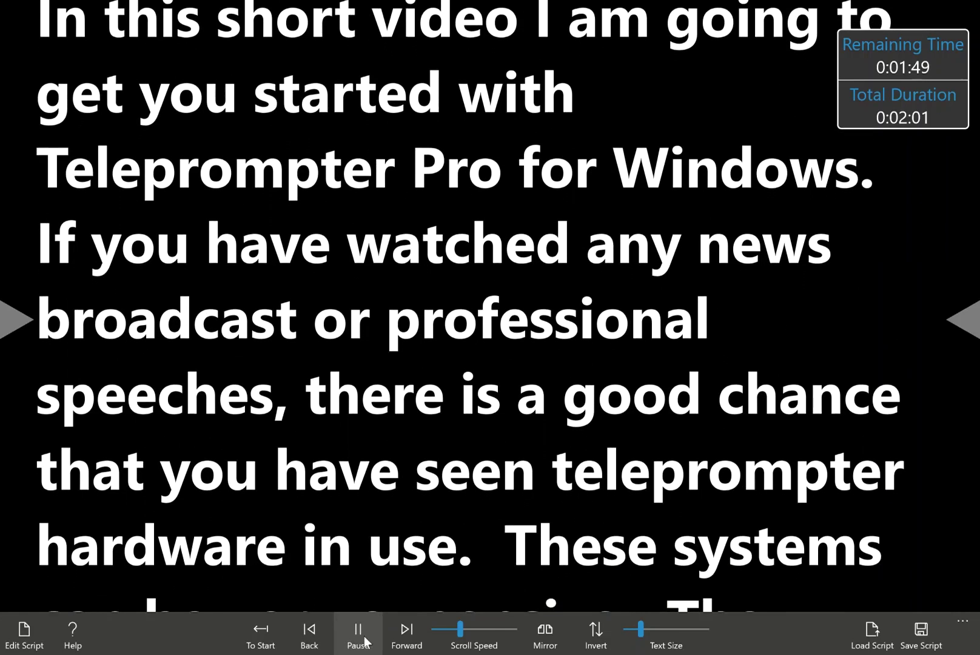
# Step: Pause and resume the script's scrolling twice, leaving it playing
pyautogui.click(358, 634)
pyautogui.click(357, 634)
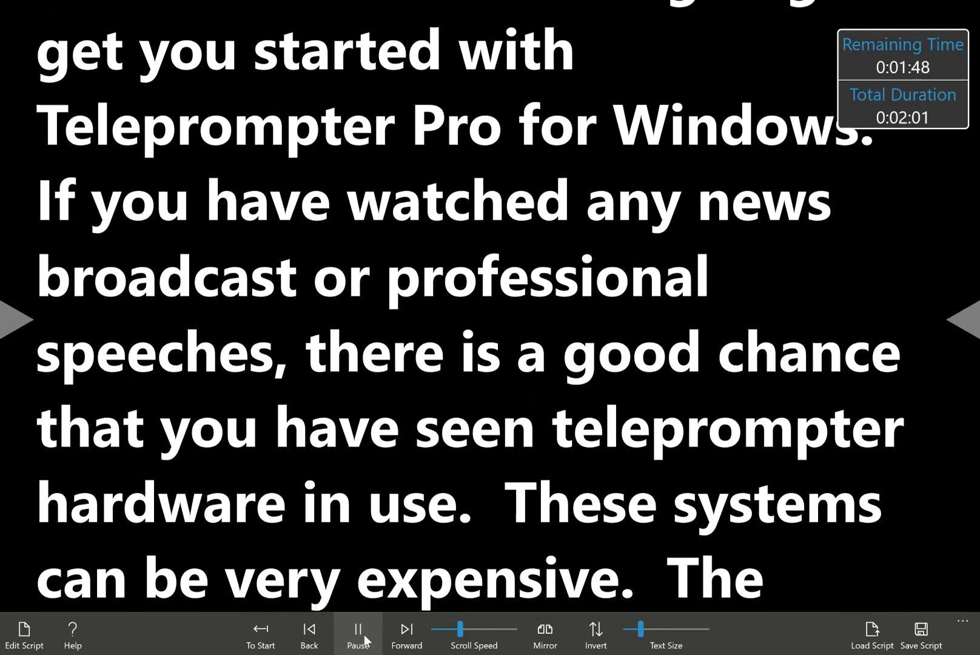
pyautogui.click(365, 637)
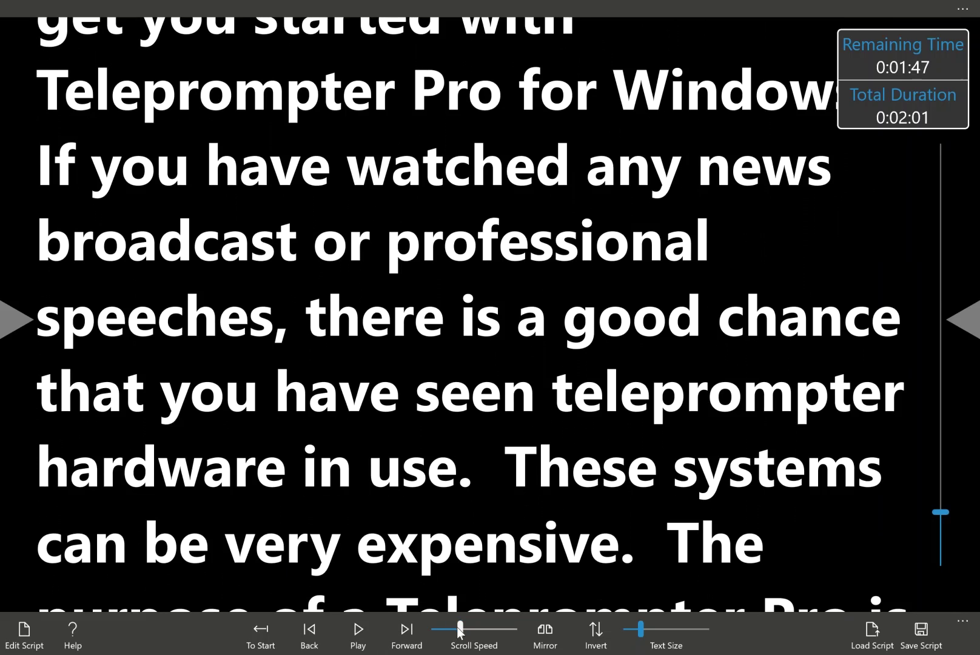
pyautogui.click(367, 631)
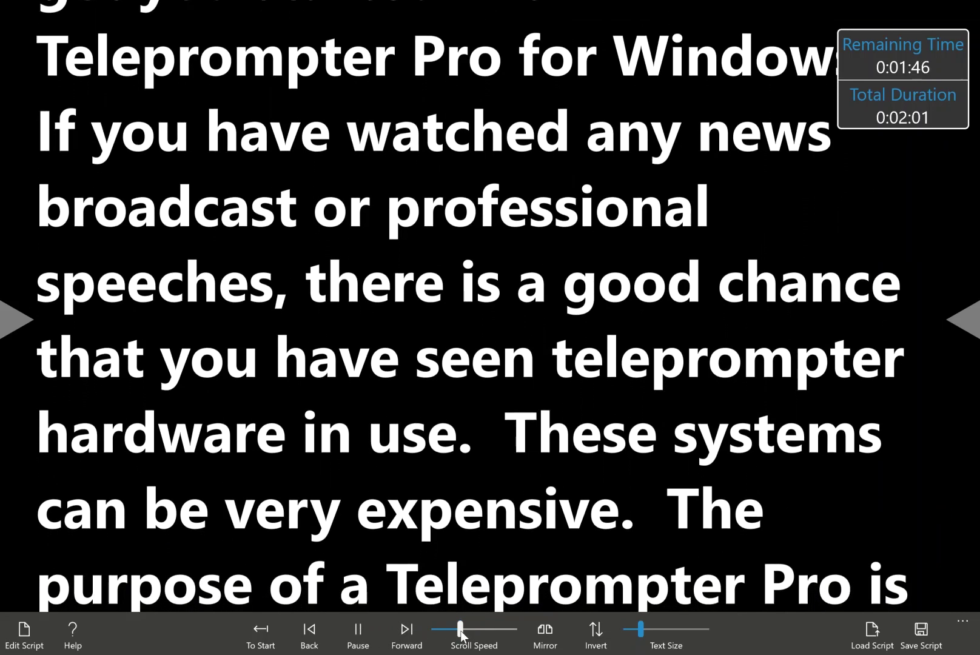
# Step: Lower the scroll speed to its minimum and slightly reduce the script's text size
pyautogui.moveTo(461, 633); pyautogui.dragTo(431, 635)
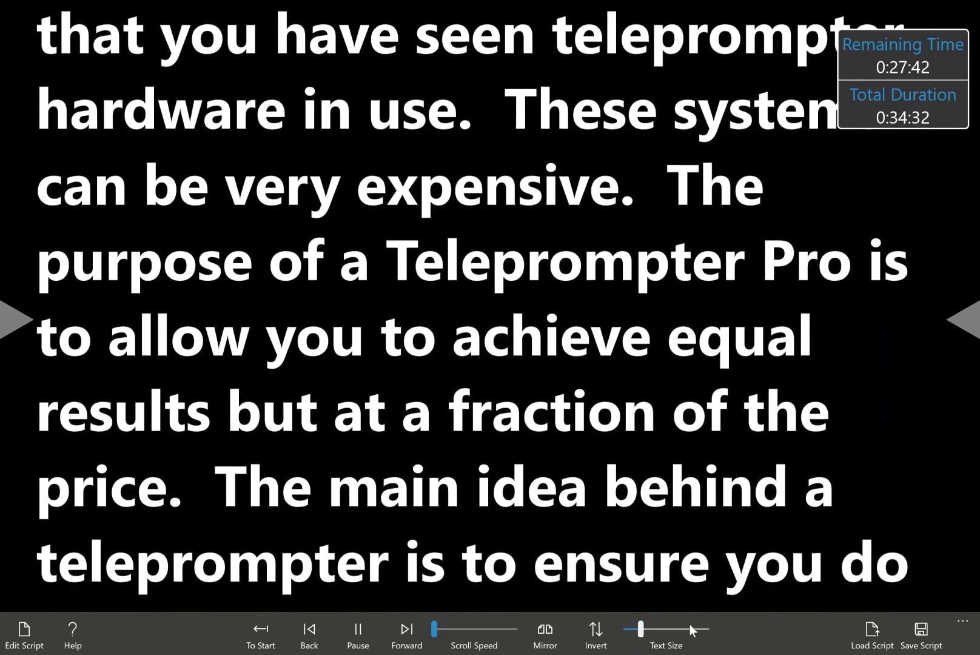
pyautogui.moveTo(643, 630)
pyautogui.mouseDown()
pyautogui.moveTo(661, 625)
pyautogui.moveTo(639, 626)
pyautogui.mouseUp()
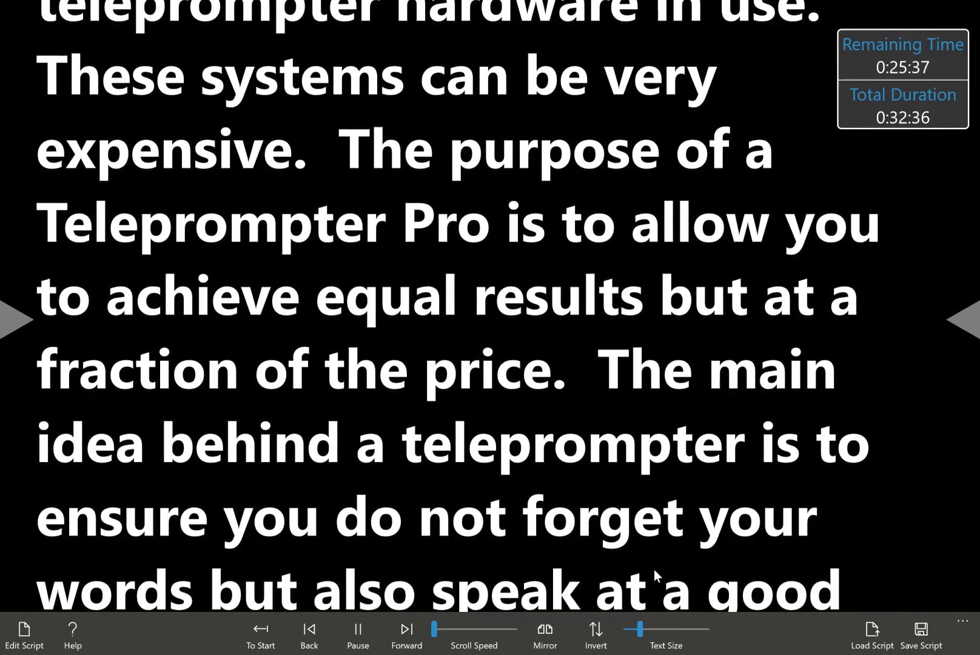
pyautogui.click(554, 636)
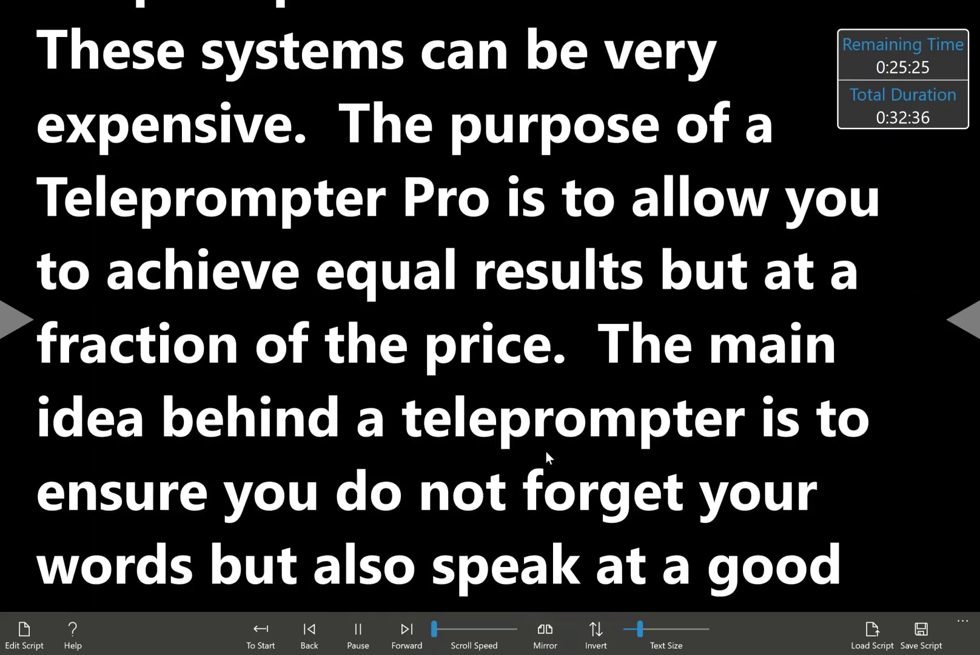
# Step: Load Saved Script.txt from the Desktop and return it, paused, to its start position
pyautogui.click(871, 631)
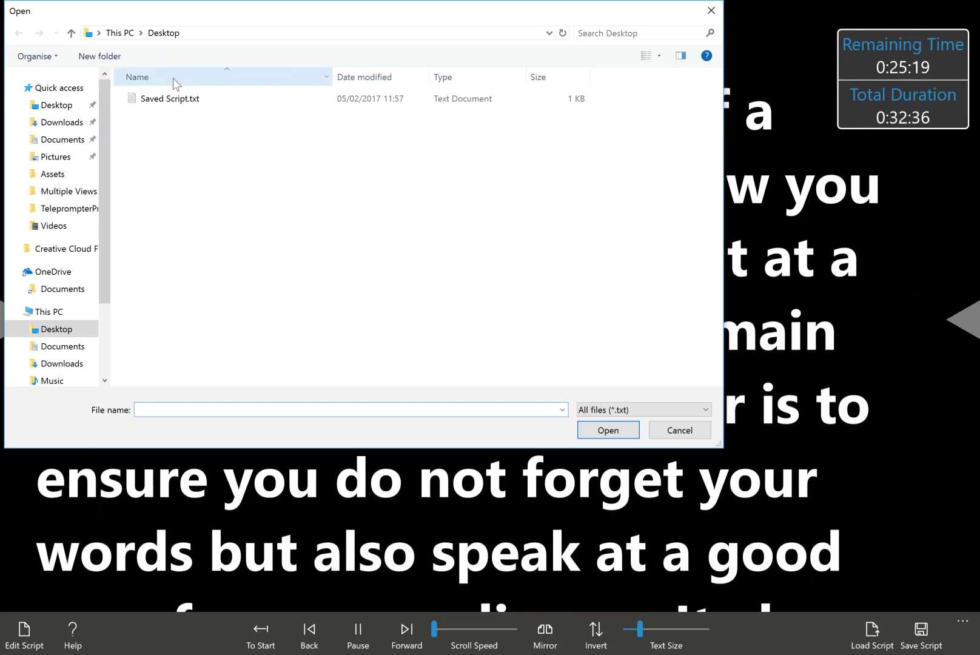
pyautogui.click(171, 100)
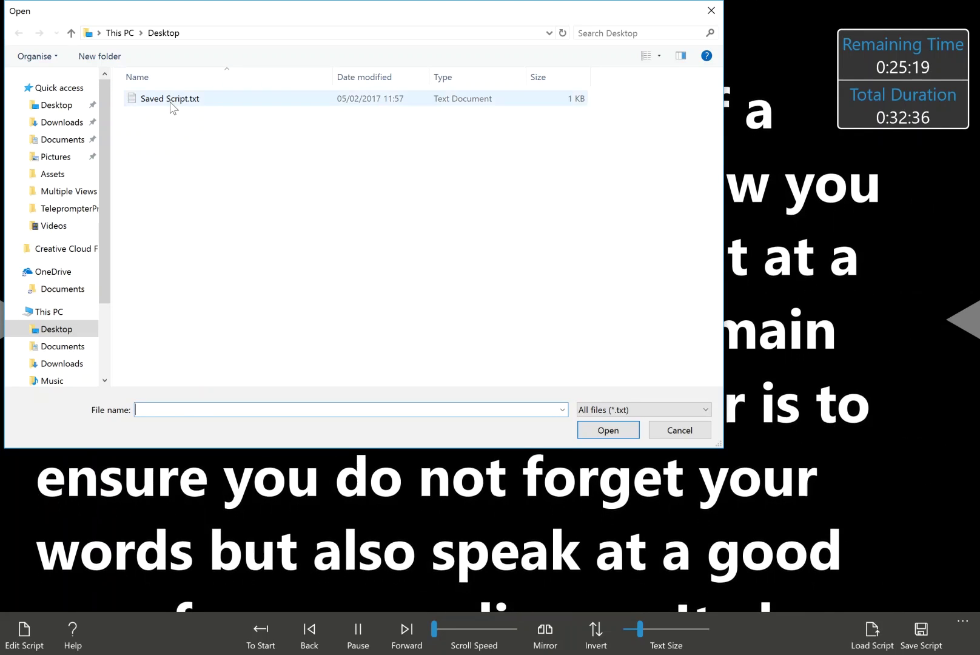
pyautogui.click(613, 434)
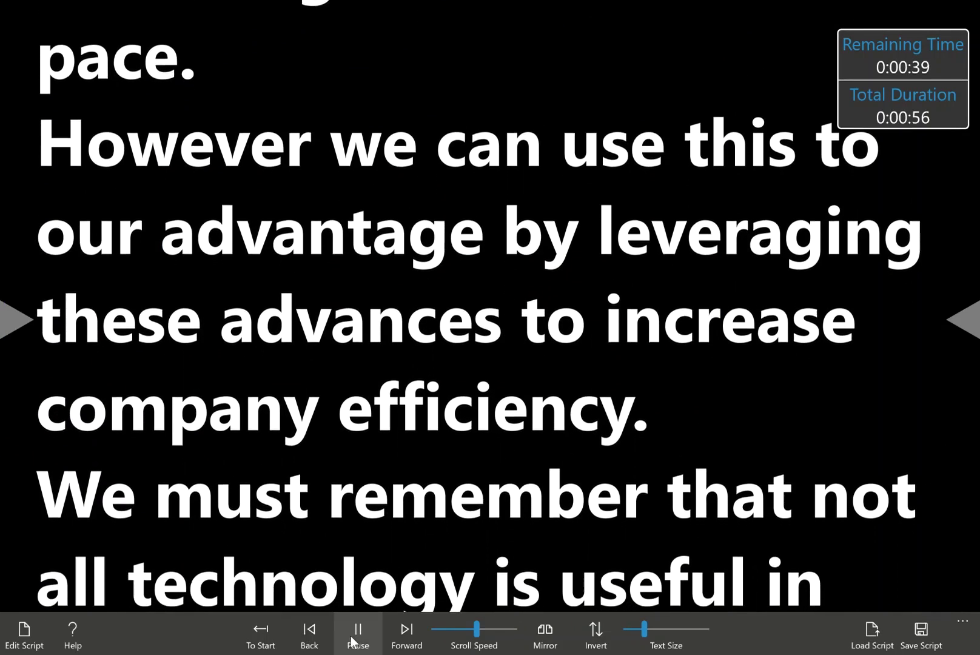
pyautogui.click(354, 638)
pyautogui.click(265, 637)
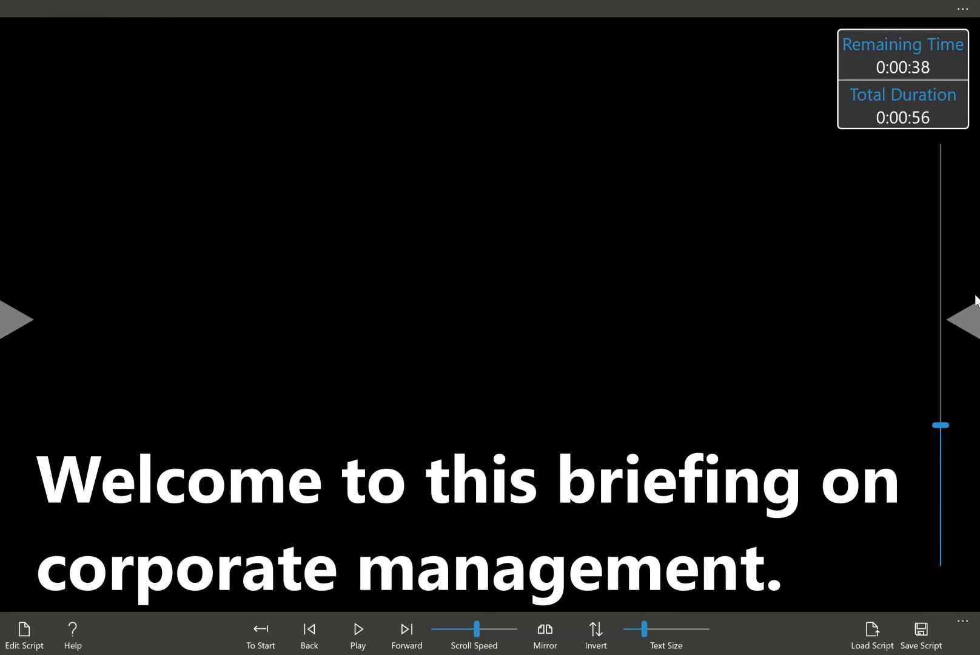
# Step: Open and cancel the script save dialog, and move the paused script to the line "corporate strategies and cost"
pyautogui.click(918, 625)
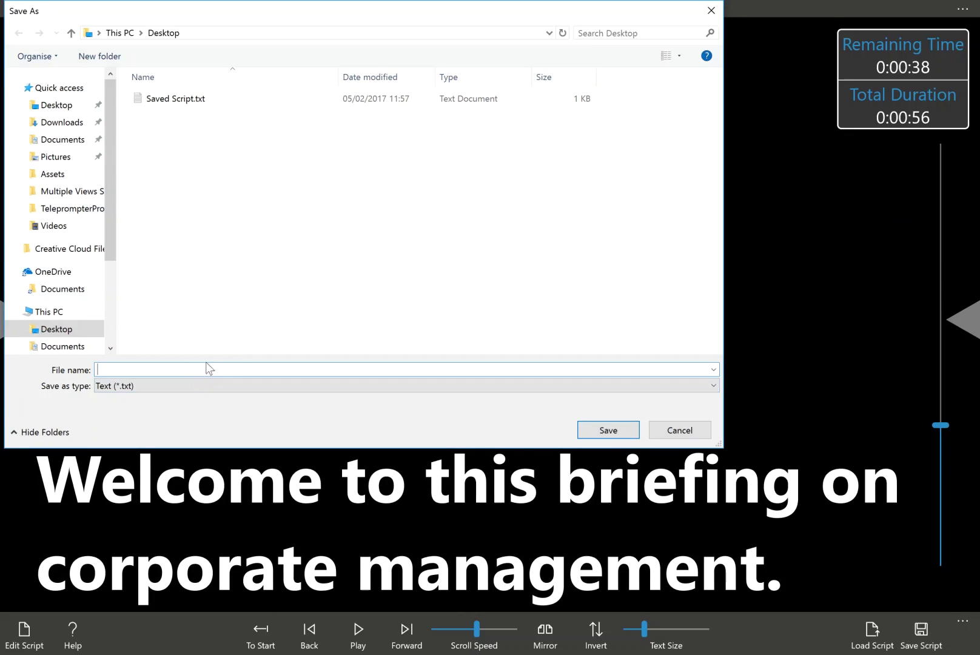
pyautogui.click(678, 433)
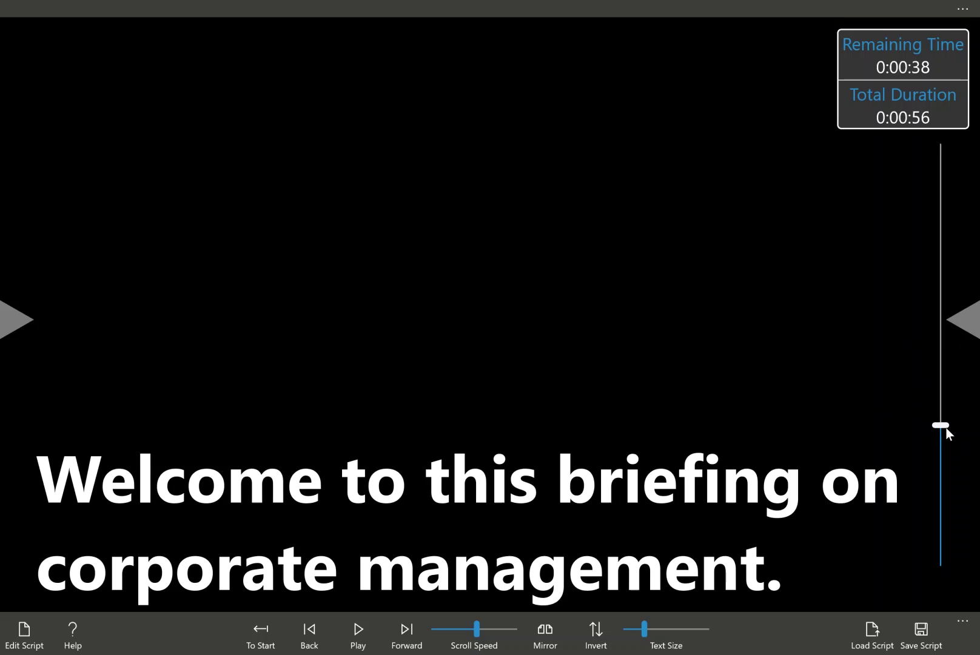
pyautogui.moveTo(946, 428); pyautogui.dragTo(944, 507)
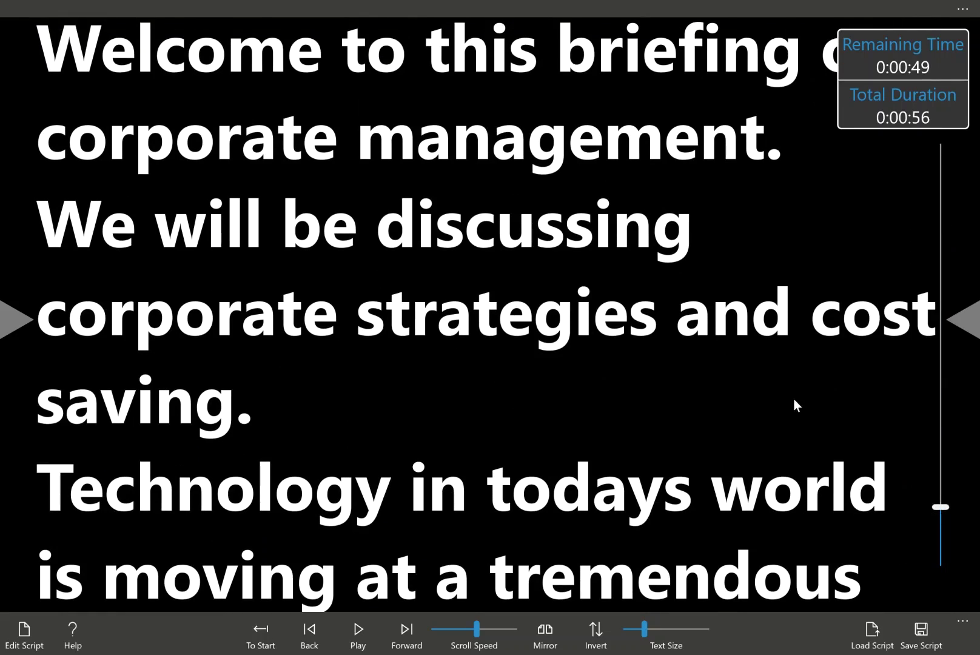
# Step: Turn on the camera background and review the active camera choices, keeping Front
pyautogui.click(362, 5)
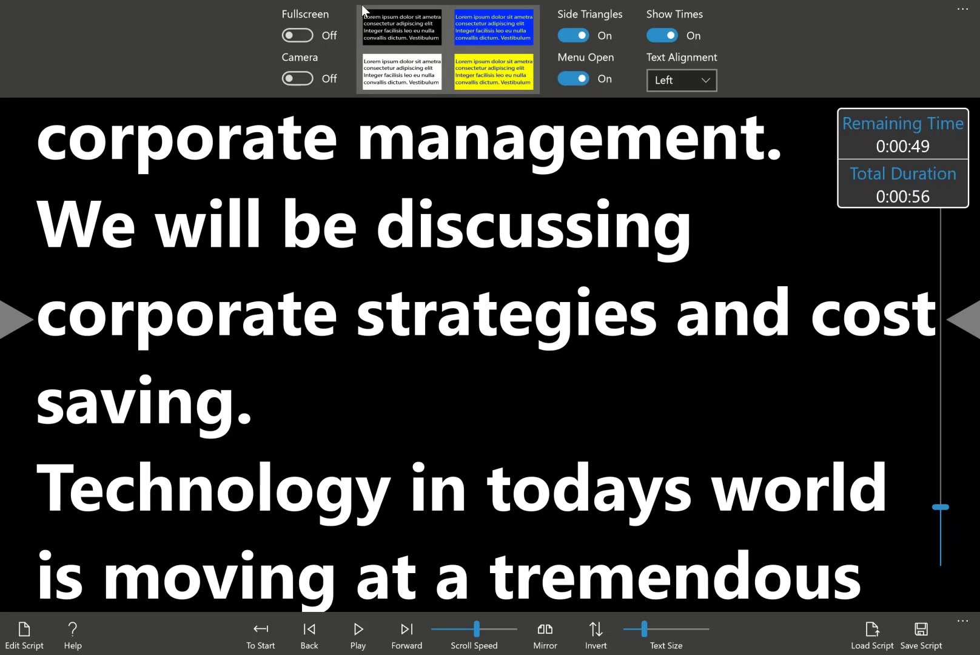
pyautogui.click(301, 79)
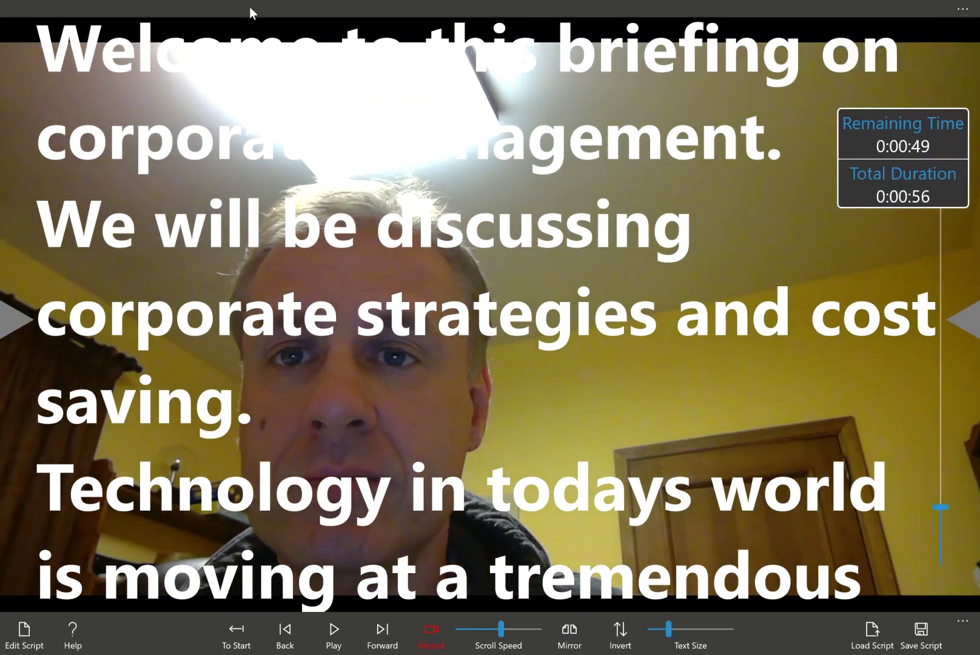
pyautogui.click(249, 7)
pyautogui.click(253, 36)
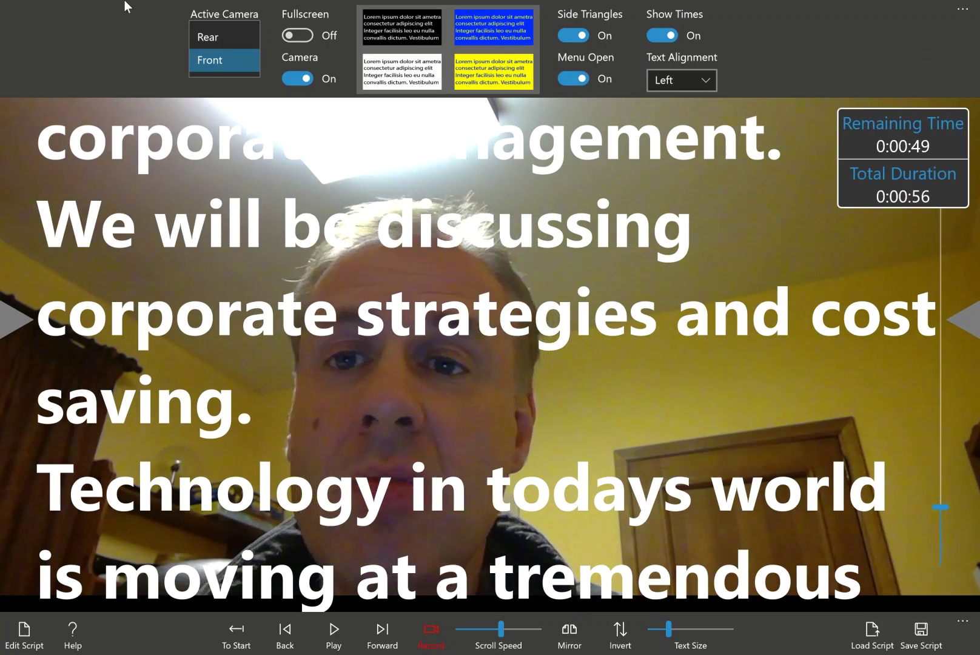
pyautogui.click(115, 88)
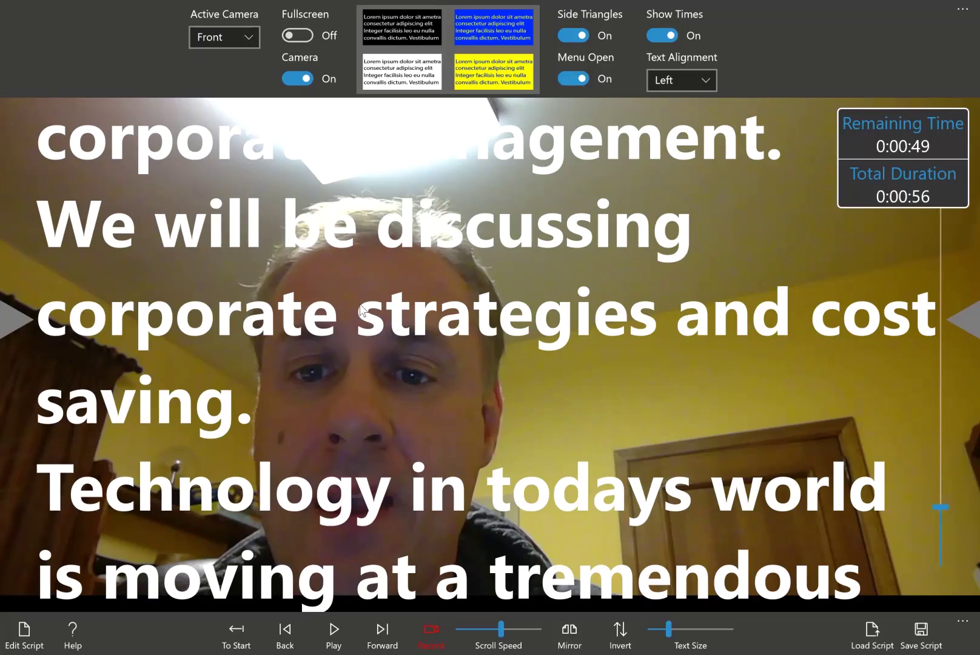
# Step: Play and pause the script twice over the live camera view
pyautogui.click(327, 637)
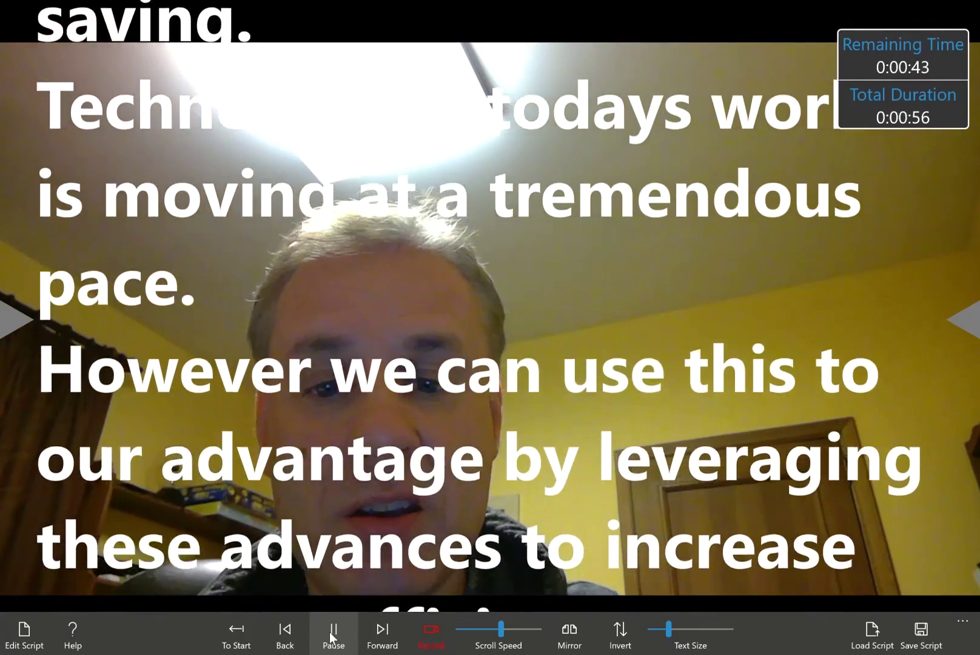
pyautogui.click(332, 633)
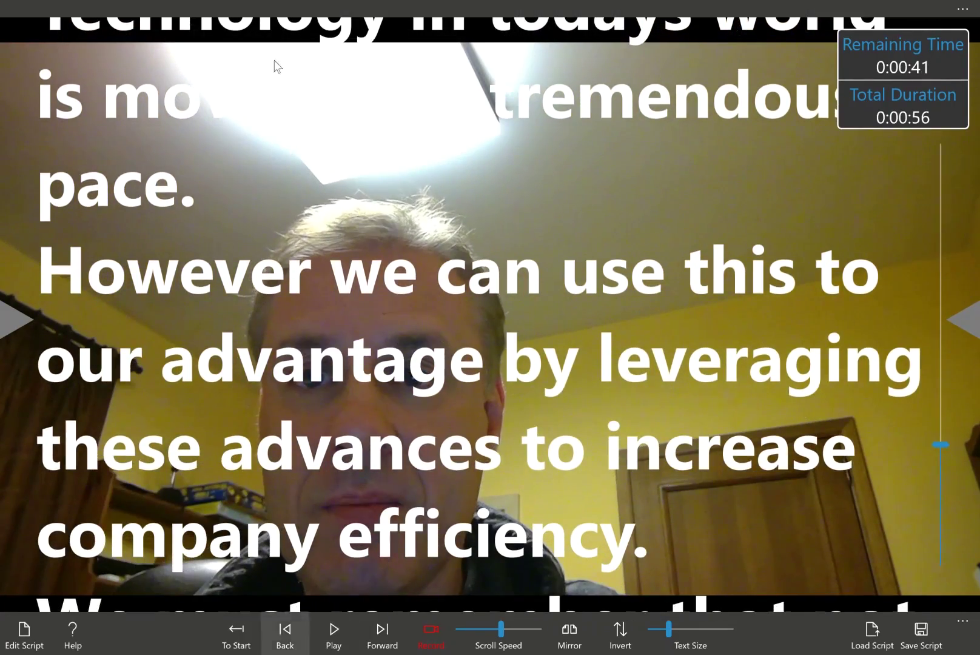
pyautogui.click(290, 17)
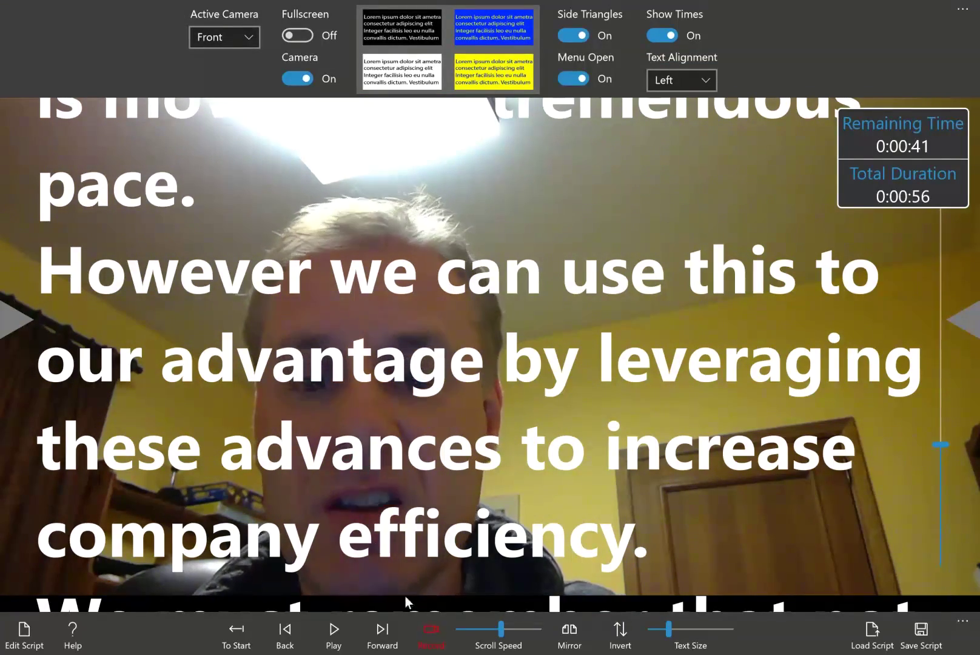
pyautogui.click(431, 633)
pyautogui.click(431, 646)
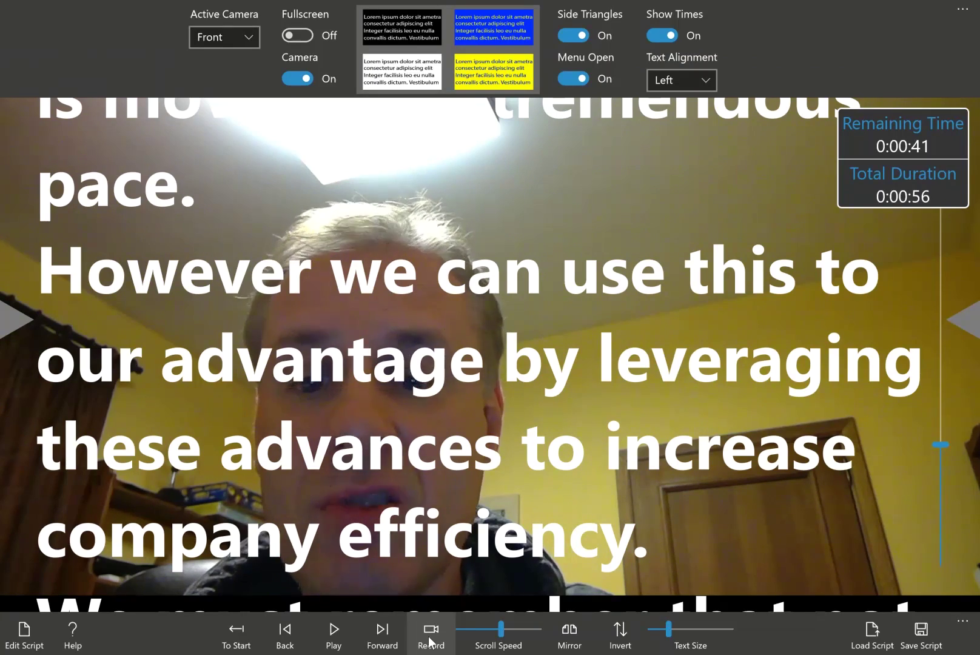
pyautogui.click(439, 648)
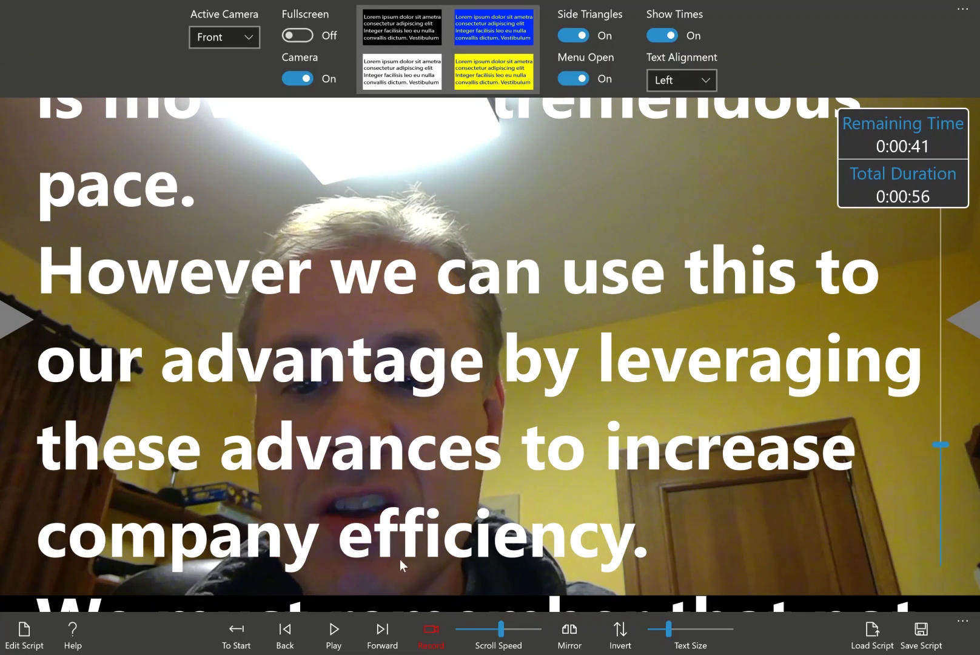
pyautogui.click(337, 640)
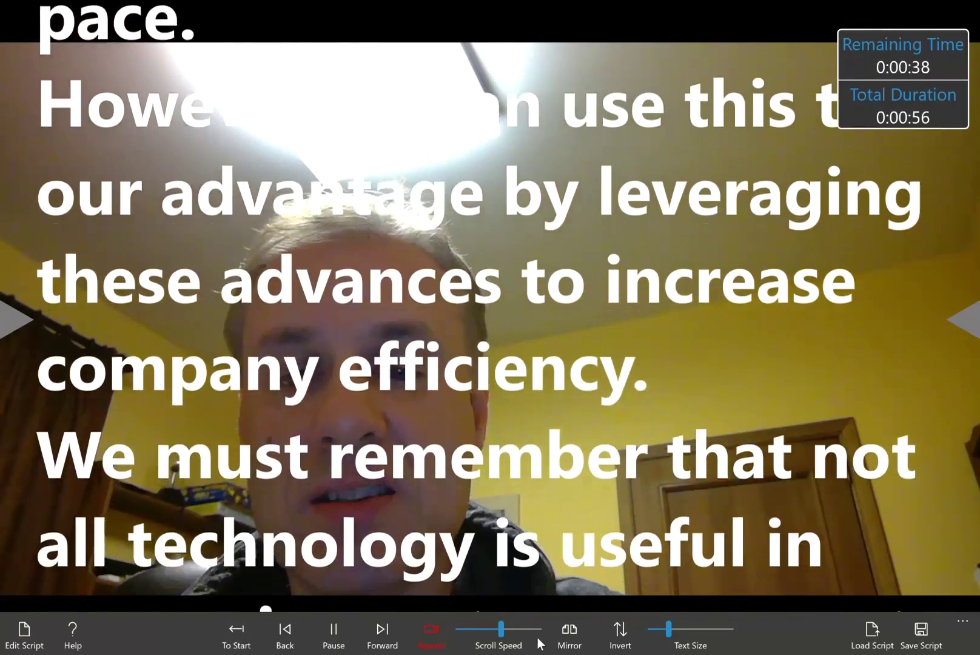
pyautogui.click(337, 637)
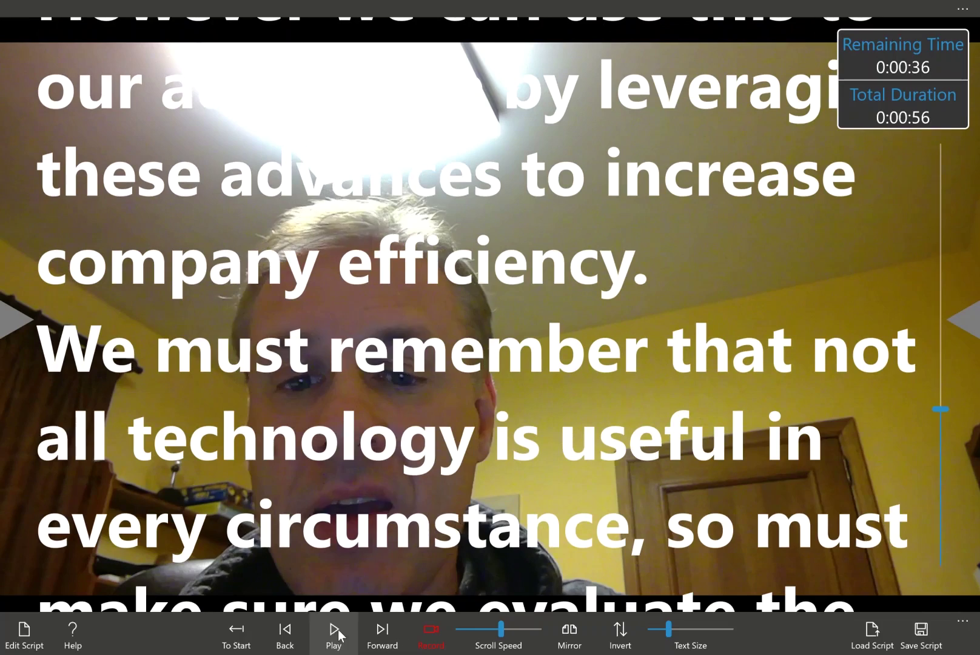
# Step: Record the front camera while the script scrolls, pausing the script and ending the recording
pyautogui.click(427, 637)
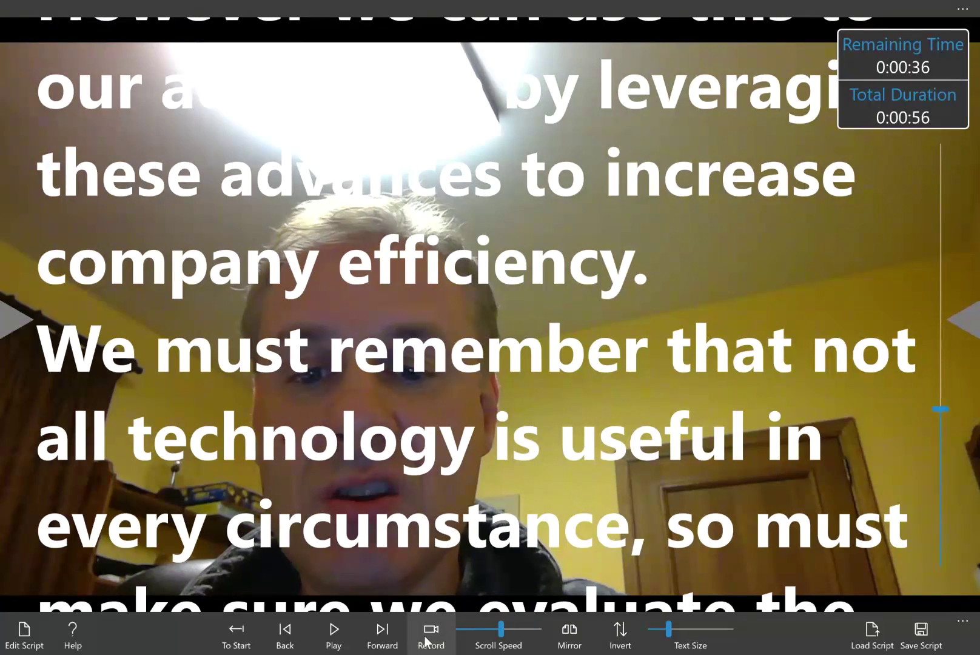
pyautogui.click(430, 637)
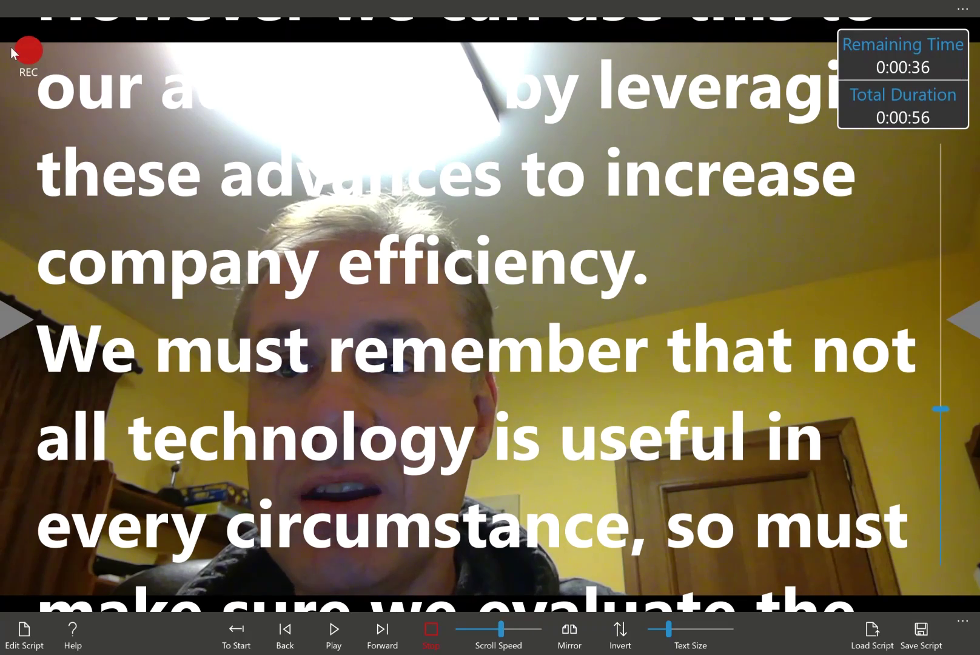
pyautogui.click(343, 629)
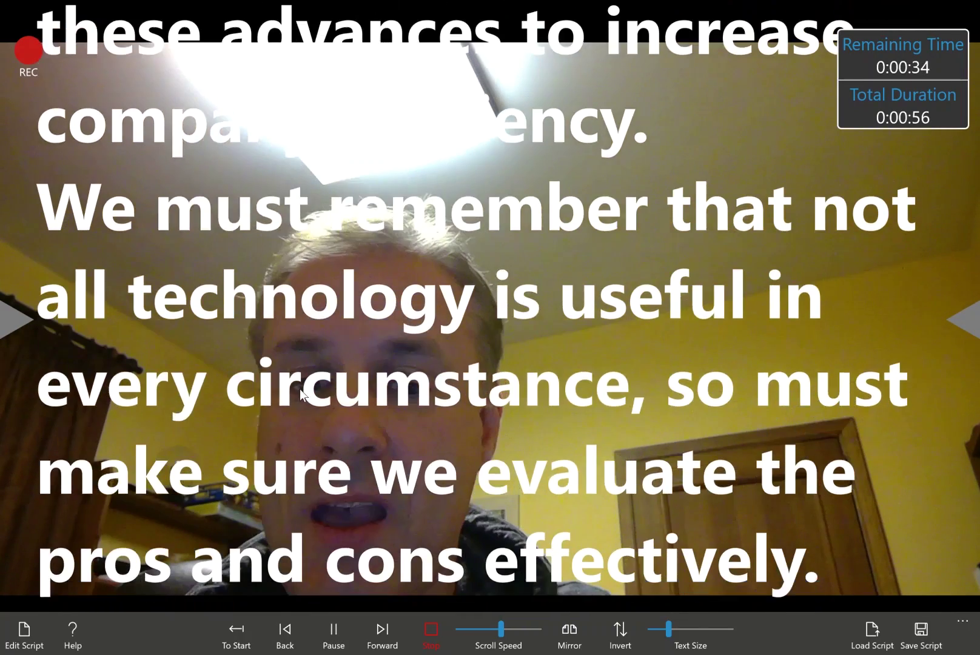
pyautogui.click(344, 633)
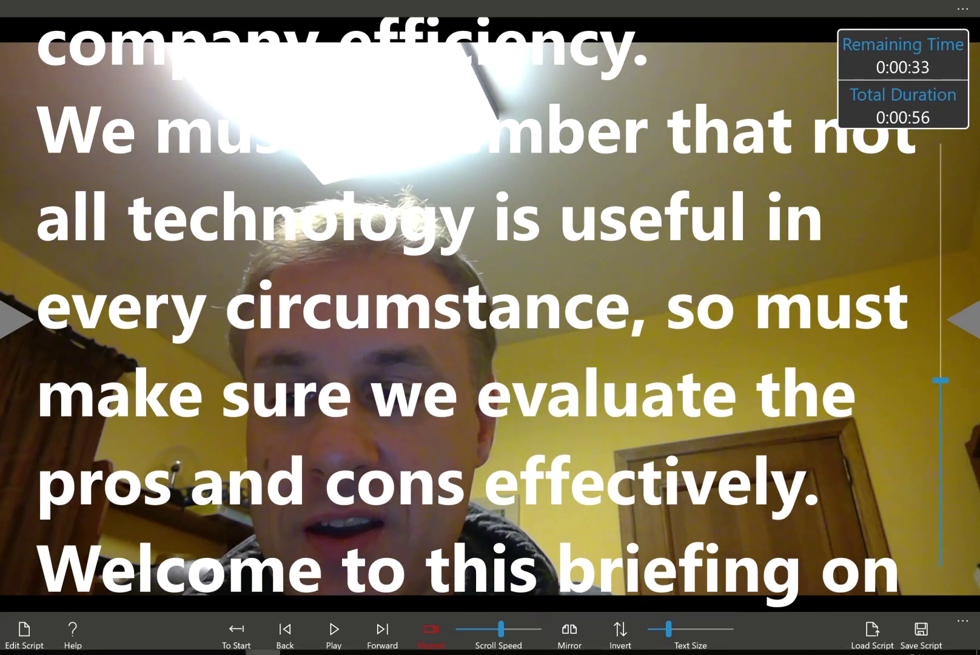
# Step: Switch to File Explorer's Videos folder, select the recorded TeleprompterVideo.mp4, and return to Teleprompter Pro
pyautogui.moveTo(158, 644)
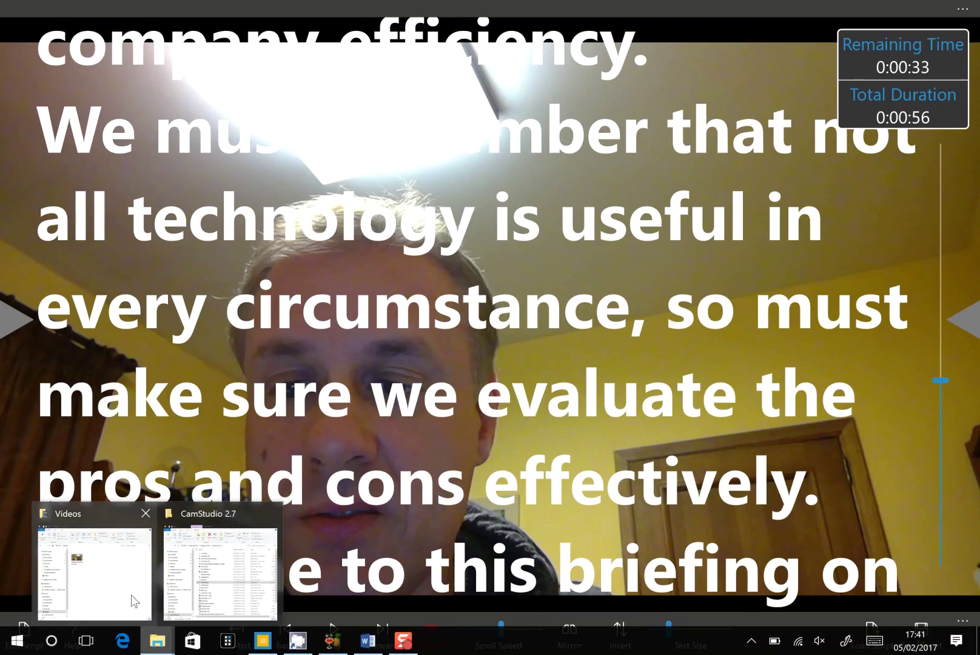
pyautogui.click(94, 571)
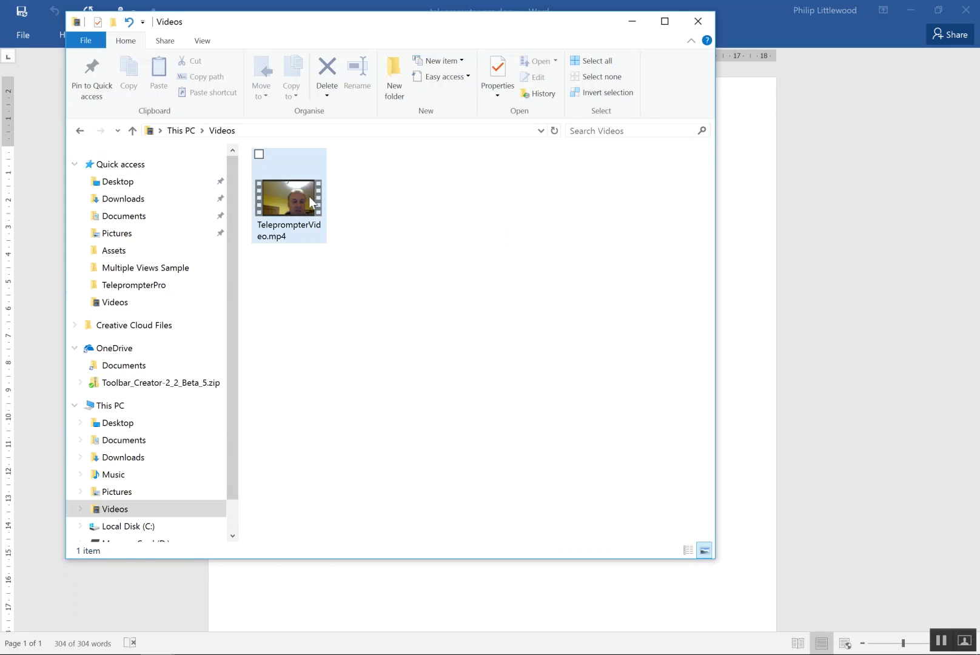
pyautogui.click(308, 196)
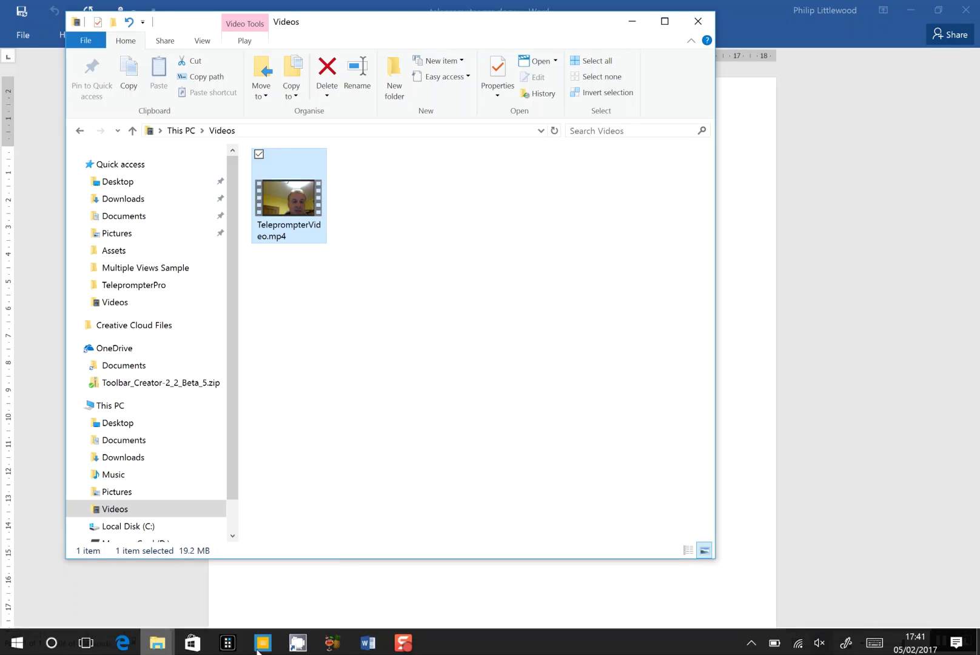
pyautogui.click(256, 646)
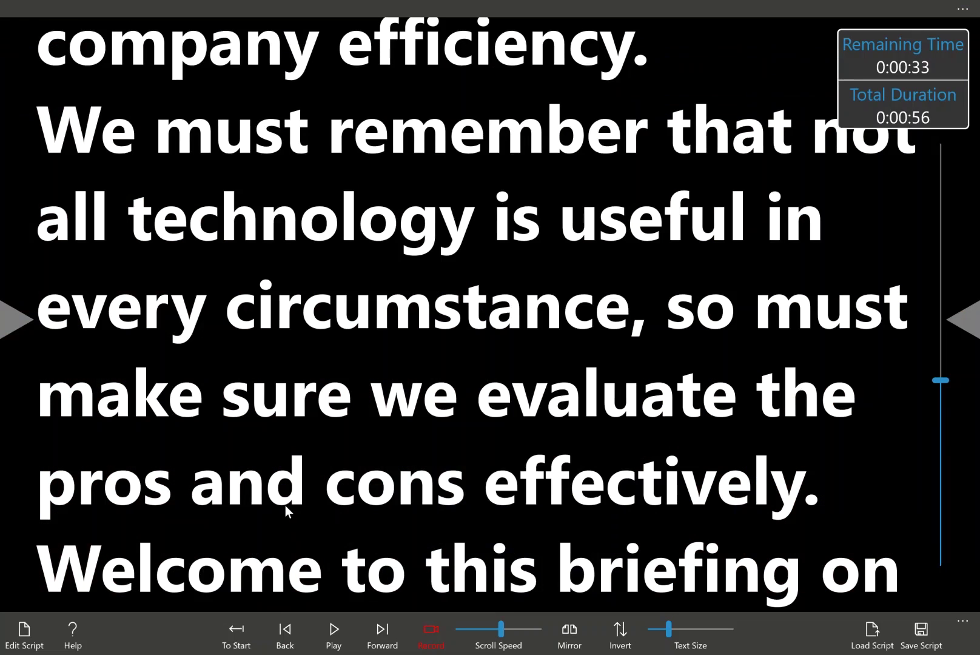